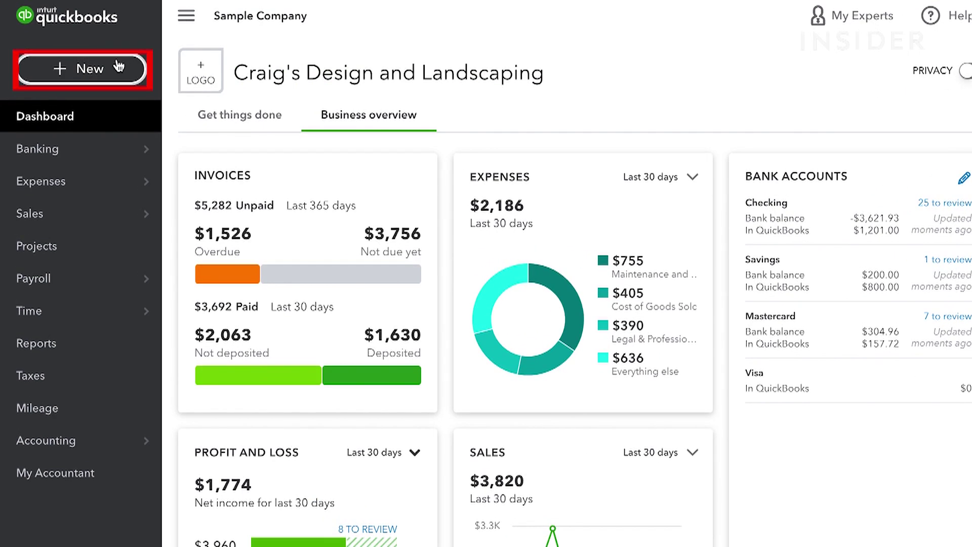
# Start a new invoice billed to customer Cool Cars
pyautogui.click(118, 66)
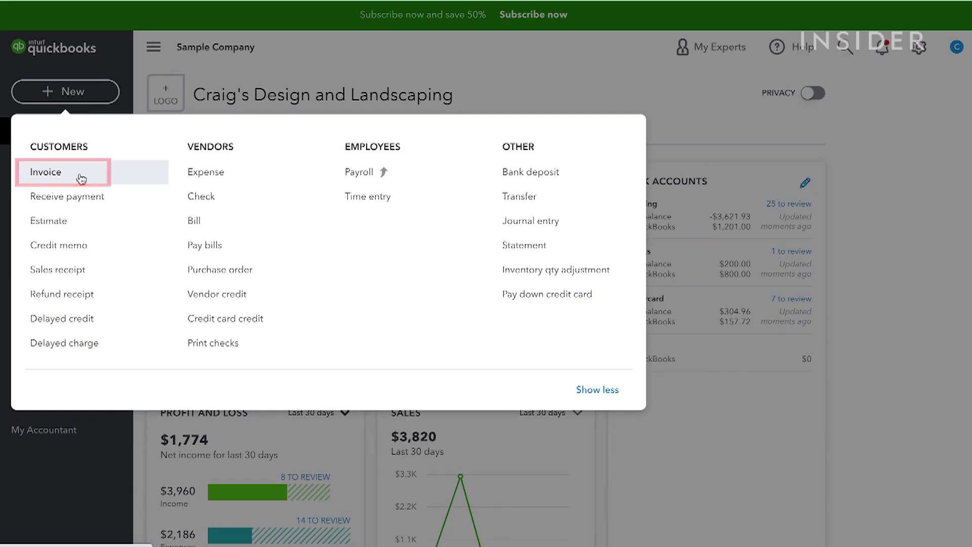
pyautogui.click(81, 178)
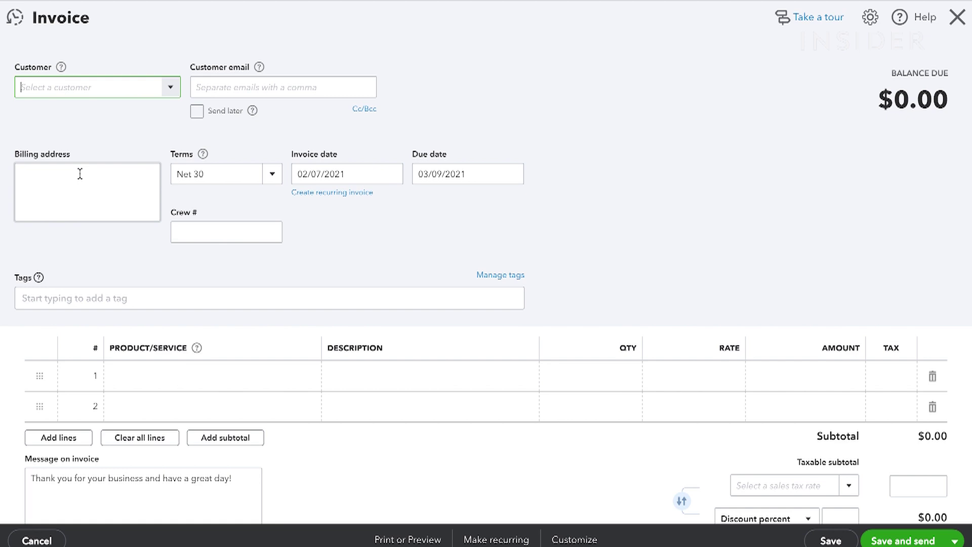
pyautogui.click(170, 87)
pyautogui.click(48, 184)
pyautogui.scroll(-2, 169, 266)
pyautogui.scroll(-2, 169, 266)
# Add a taxable Landscaping:Gardening line at $450 and save invoice #1038 for sending
pyautogui.click(169, 268)
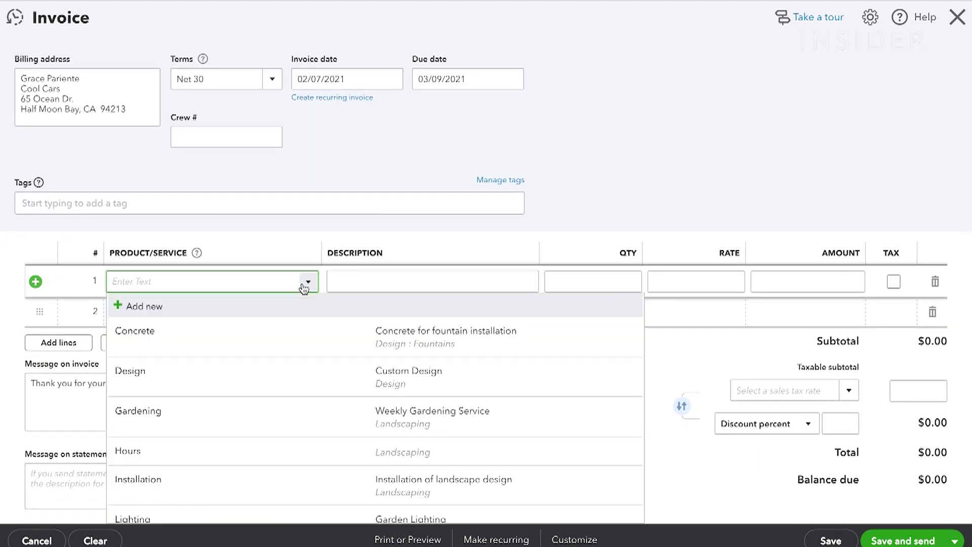
pyautogui.click(151, 393)
pyautogui.click(696, 281)
pyautogui.write('450')
pyautogui.click(893, 282)
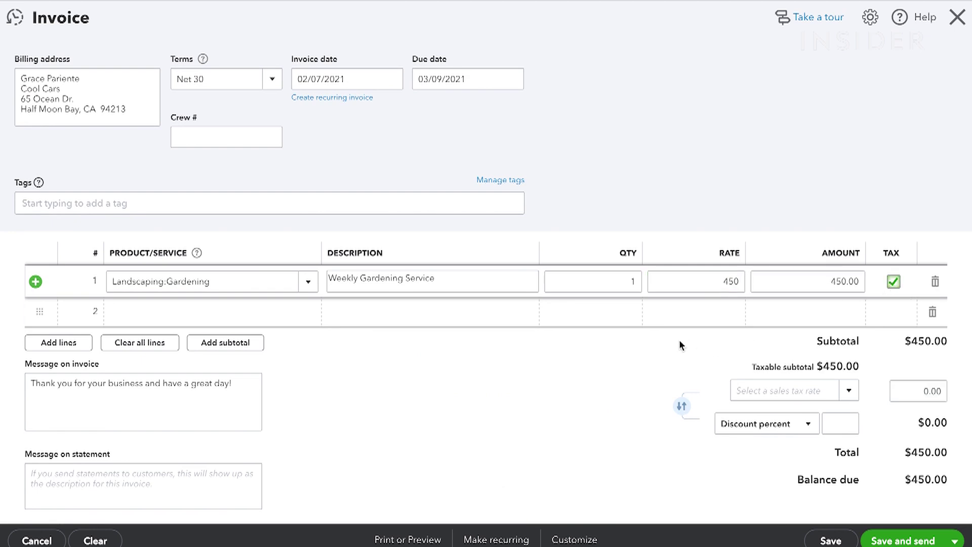
pyautogui.scroll(-2, 678, 341)
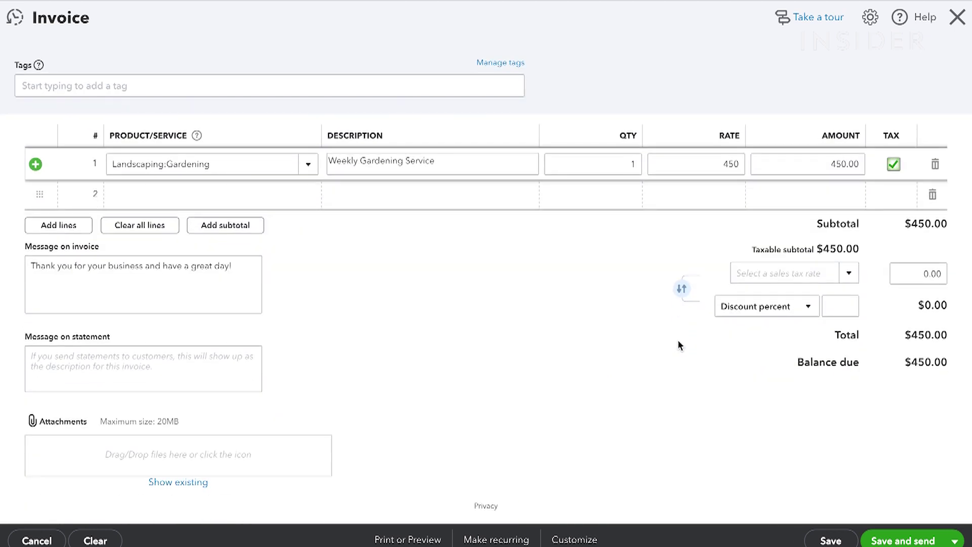
pyautogui.click(918, 535)
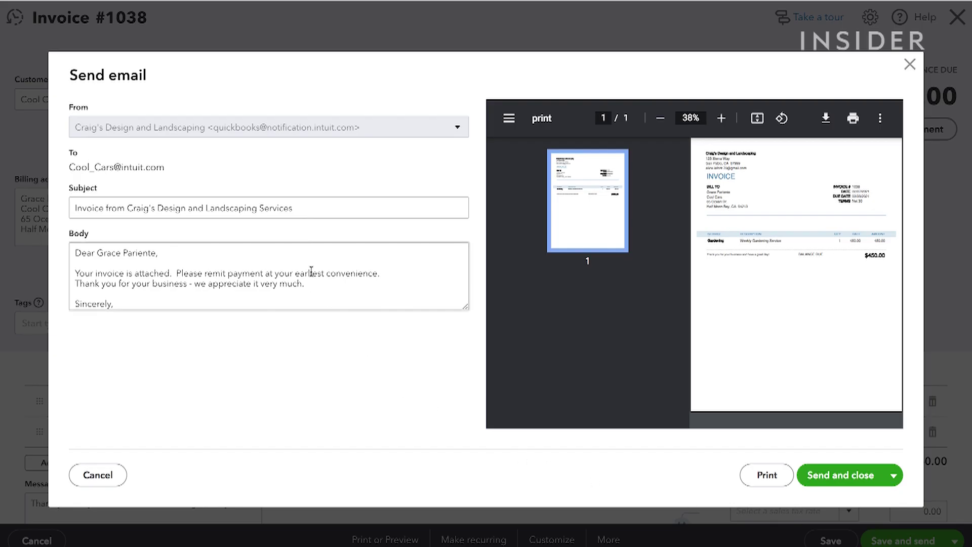
# Check the subject and body of the invoice #1038 email, then send it
pyautogui.click(318, 212)
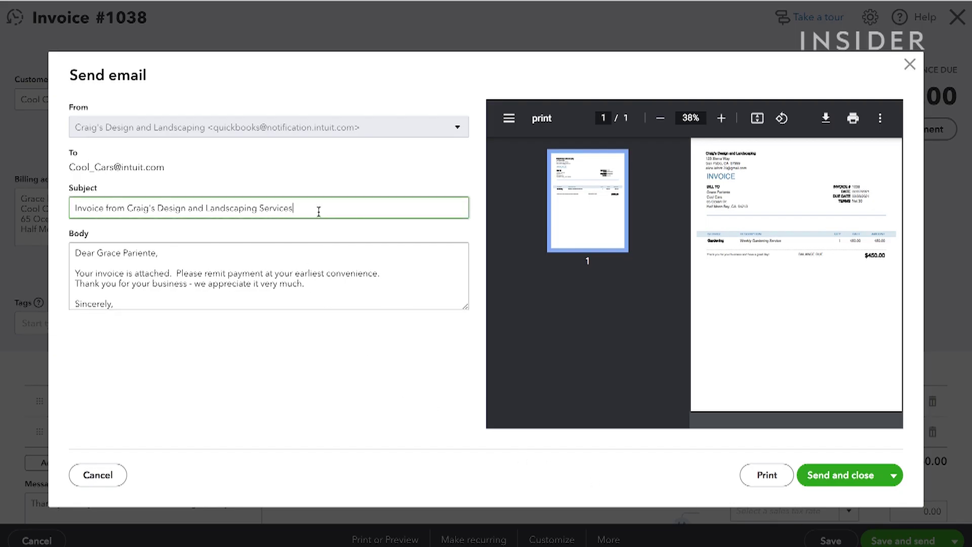
pyautogui.click(273, 286)
pyautogui.hotkey('ctrl', 'a')
pyautogui.click(272, 286)
pyautogui.scroll(-1, 272, 283)
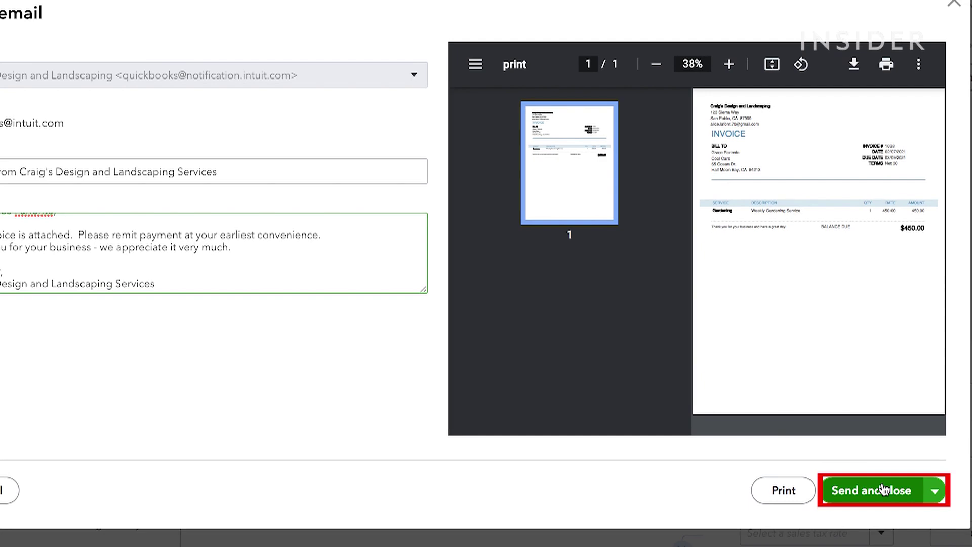
pyautogui.click(883, 490)
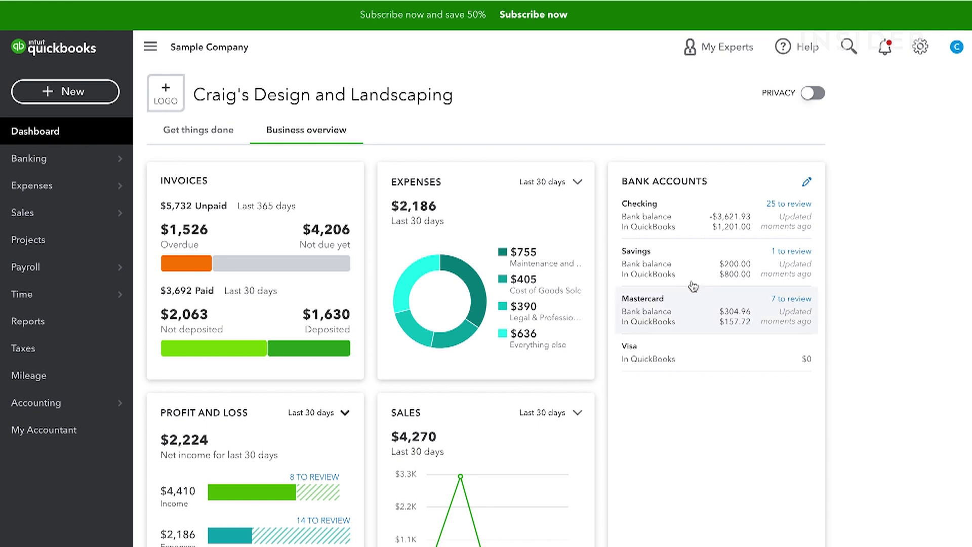
# Categorize the Books By Bessie bank transaction as Cost of Goods Sold and match the $868.15 deposit
pyautogui.click(98, 158)
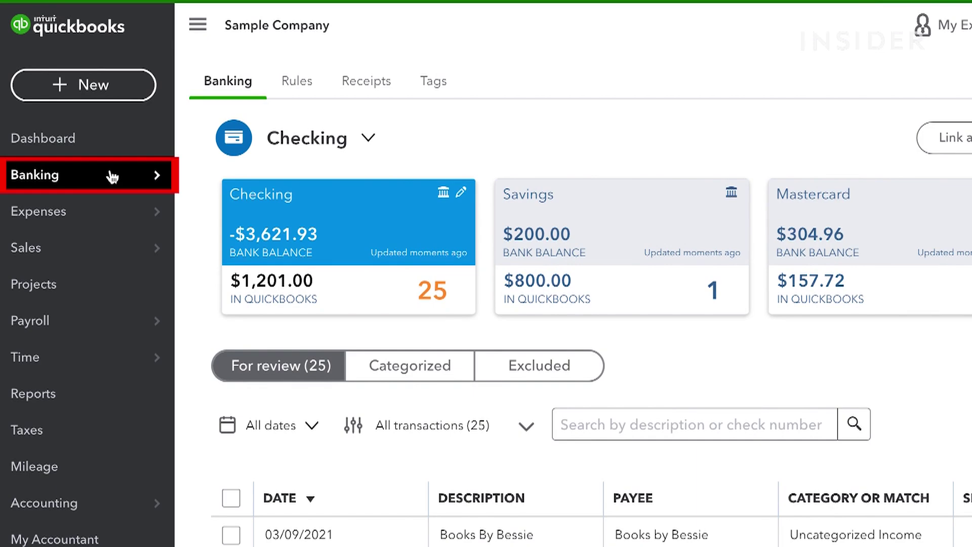
pyautogui.scroll(-6, 496, 312)
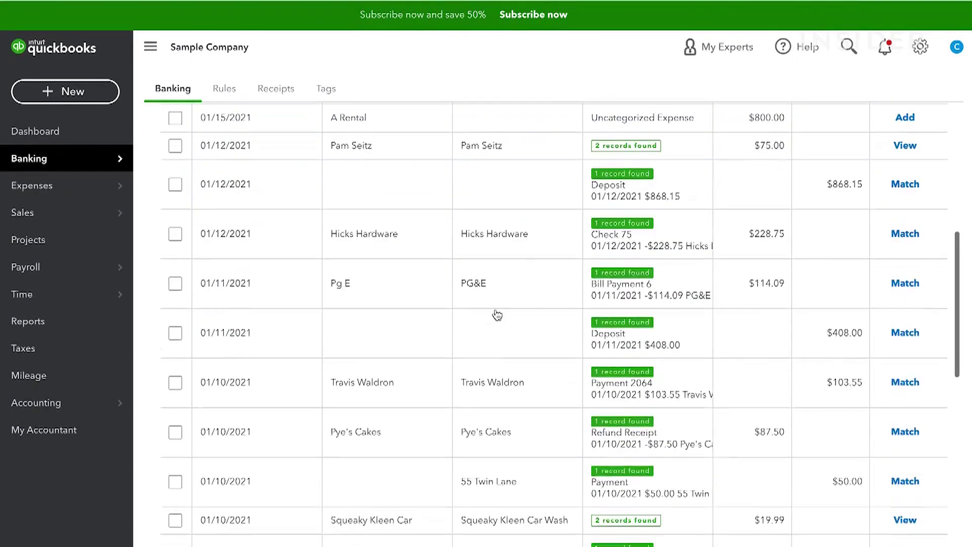
pyautogui.scroll(5, 496, 314)
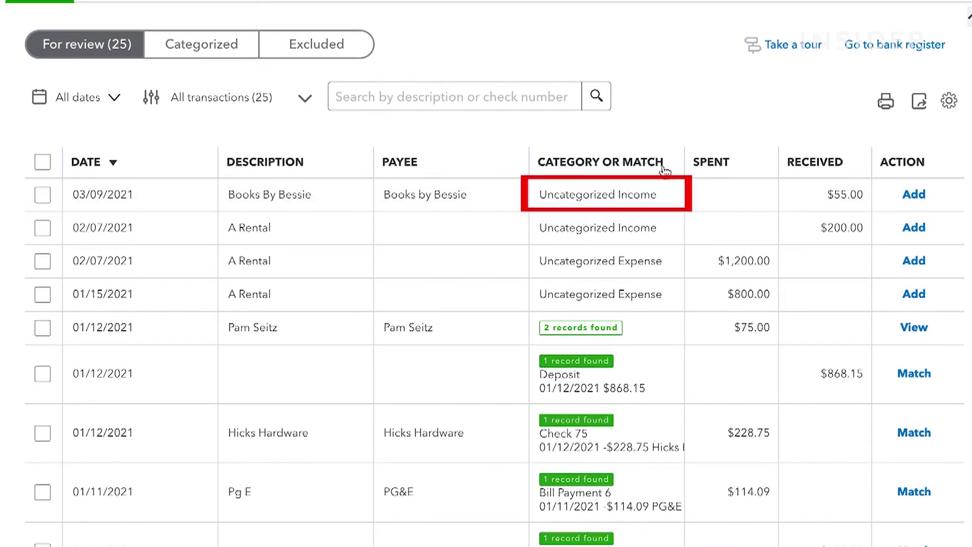
pyautogui.click(667, 197)
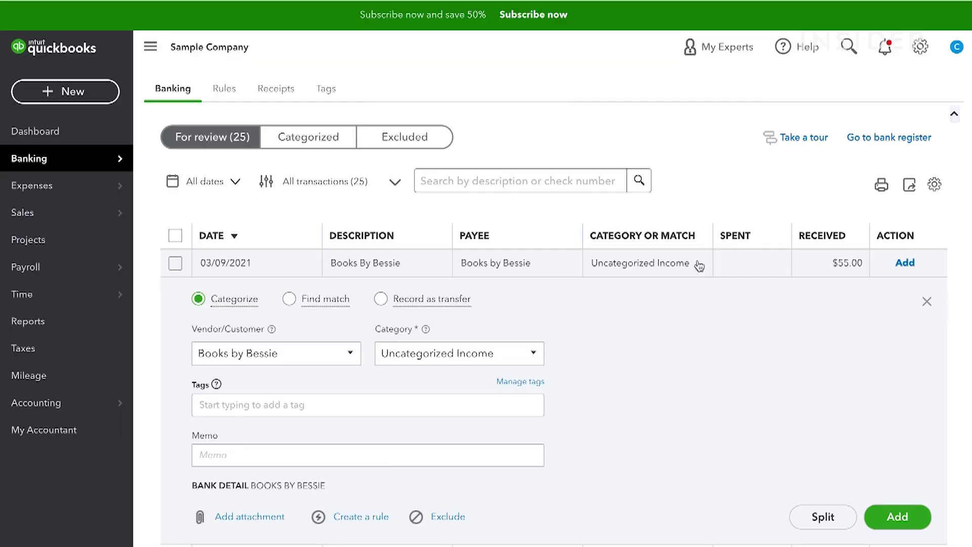
pyautogui.click(469, 301)
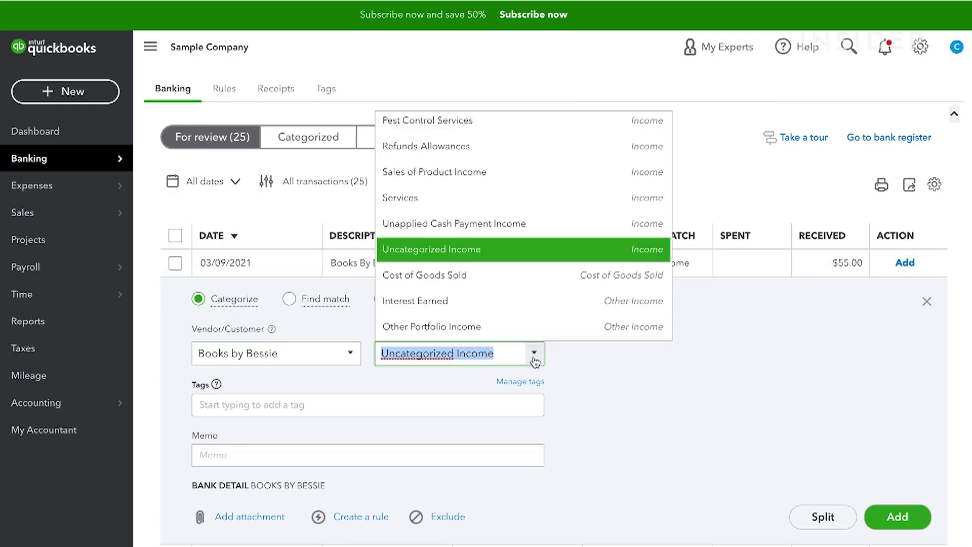
pyautogui.click(493, 286)
pyautogui.click(898, 516)
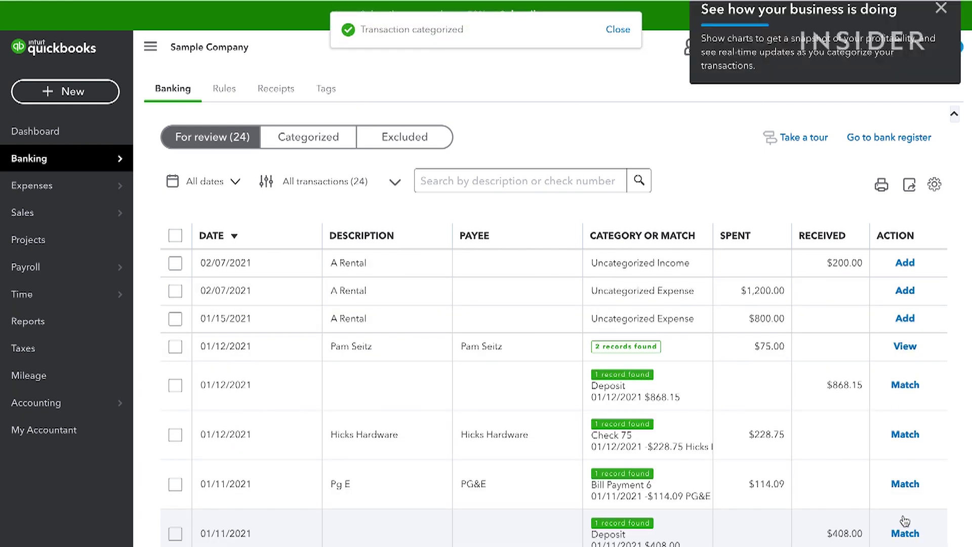
pyautogui.scroll(-2, 874, 515)
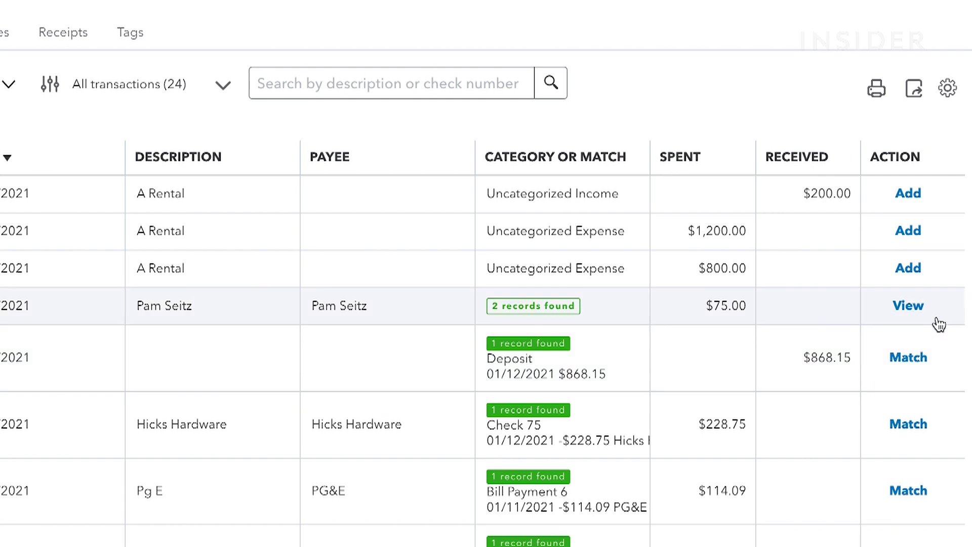
pyautogui.click(907, 358)
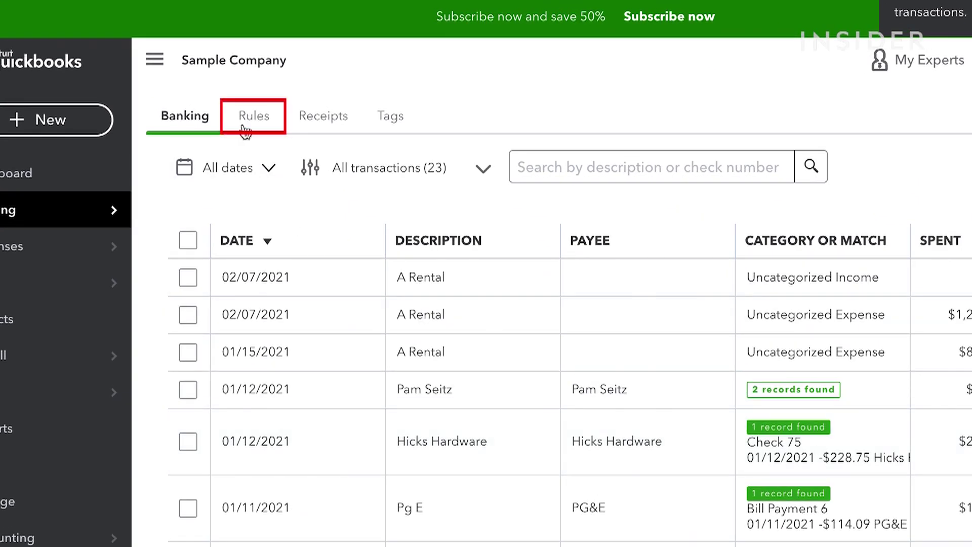
# Create a new bank rule named 'Starbucks Coffees' with category Meals and Entertainment
pyautogui.click(248, 119)
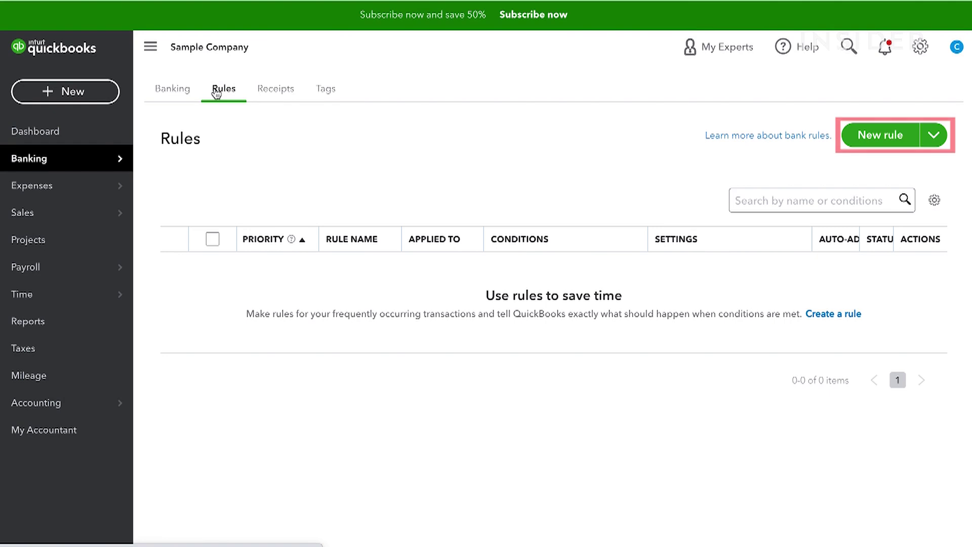
pyautogui.click(878, 136)
pyautogui.write('Starbucks Coffees')
pyautogui.click(661, 245)
pyautogui.scroll(-2, 741, 315)
pyautogui.click(741, 314)
pyautogui.scroll(-3, 730, 434)
pyautogui.click(719, 447)
# Make the rule apply to amounts greater than 0.00 and save it
pyautogui.click(702, 197)
pyautogui.click(653, 273)
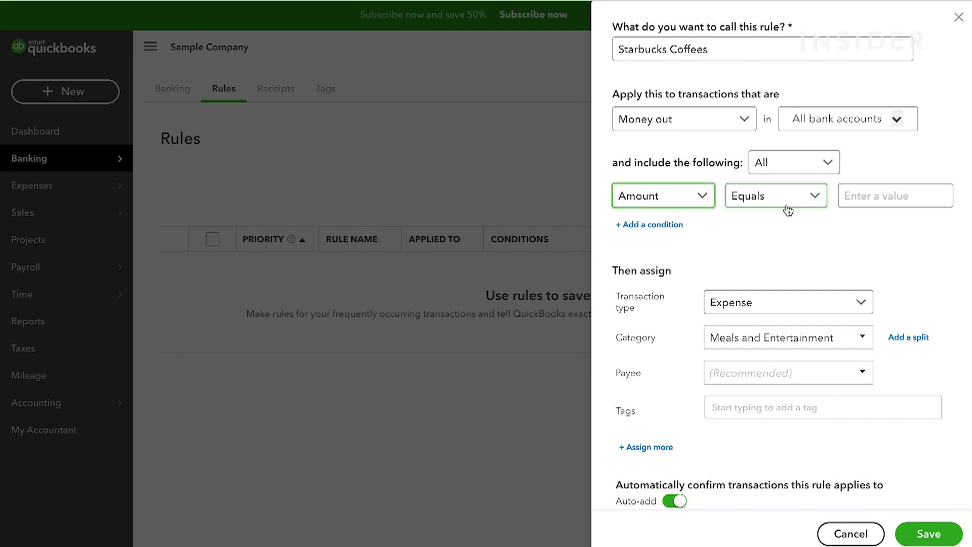
pyautogui.click(815, 197)
pyautogui.click(764, 274)
pyautogui.write('0.00')
pyautogui.click(926, 534)
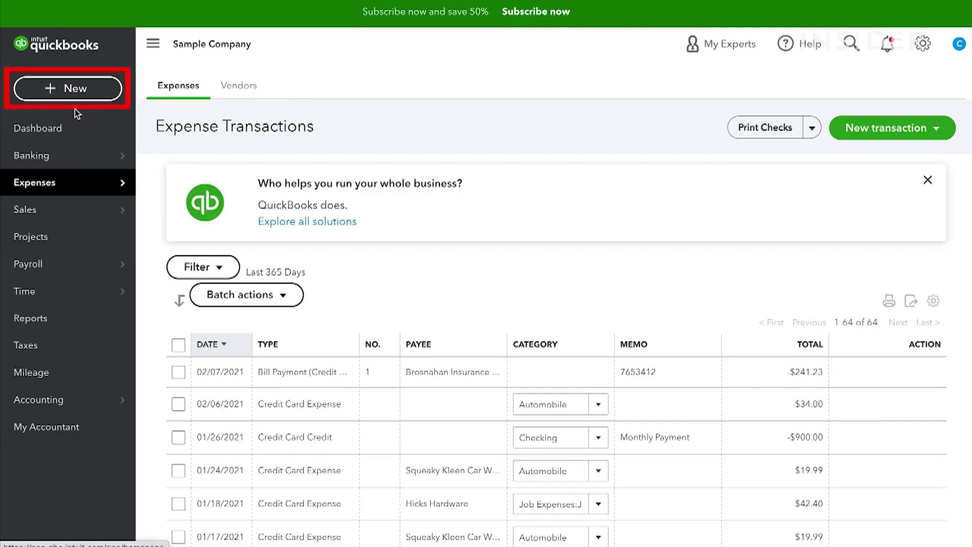
# Start a new expense to payee Met Life Dental paid from the Mastercard account
pyautogui.click(66, 89)
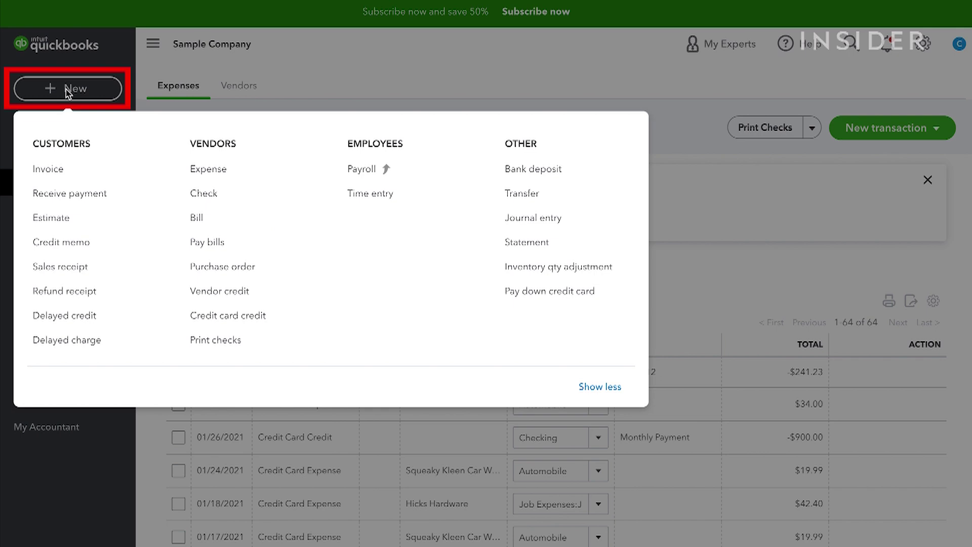
pyautogui.click(197, 169)
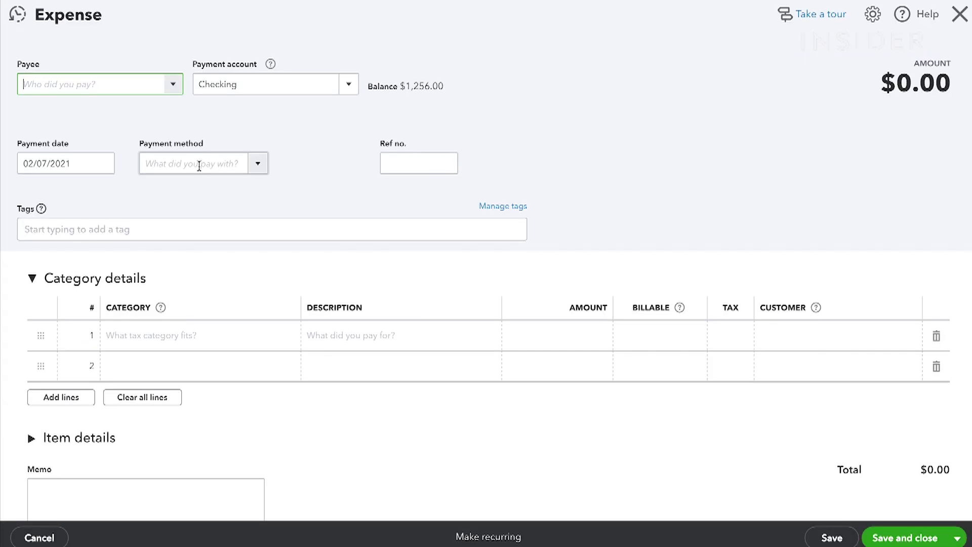
pyautogui.scroll(-3, 143, 236)
pyautogui.click(144, 247)
pyautogui.click(349, 84)
pyautogui.click(338, 188)
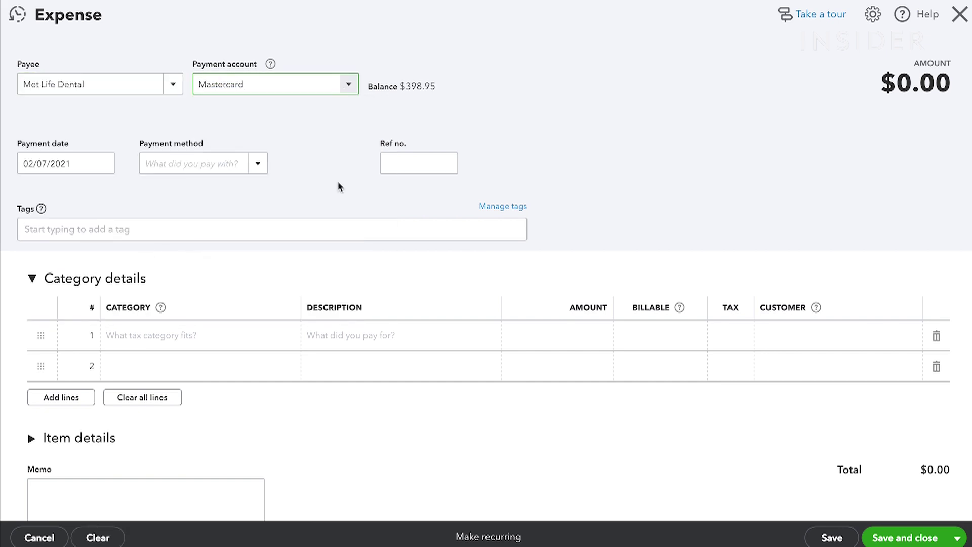
# Add a billable, taxable Equipment Rental line 'Lawnmower' for $159.86 for a customer, and save
pyautogui.press('Tab')
pyautogui.write('Lawnmower')
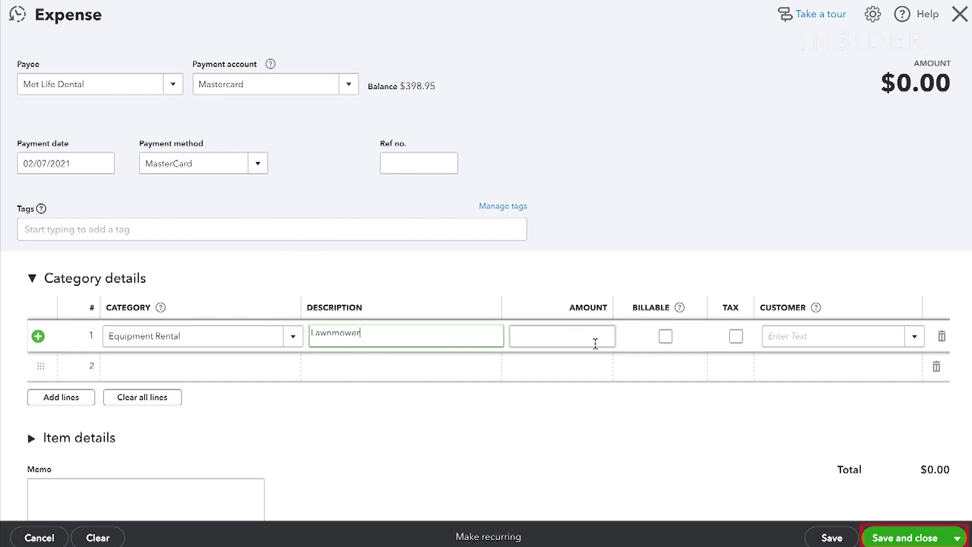
pyautogui.click(596, 343)
pyautogui.write('159.86')
pyautogui.click(665, 336)
pyautogui.click(735, 336)
pyautogui.click(914, 336)
pyautogui.click(800, 156)
pyautogui.scroll(-5, 419, 447)
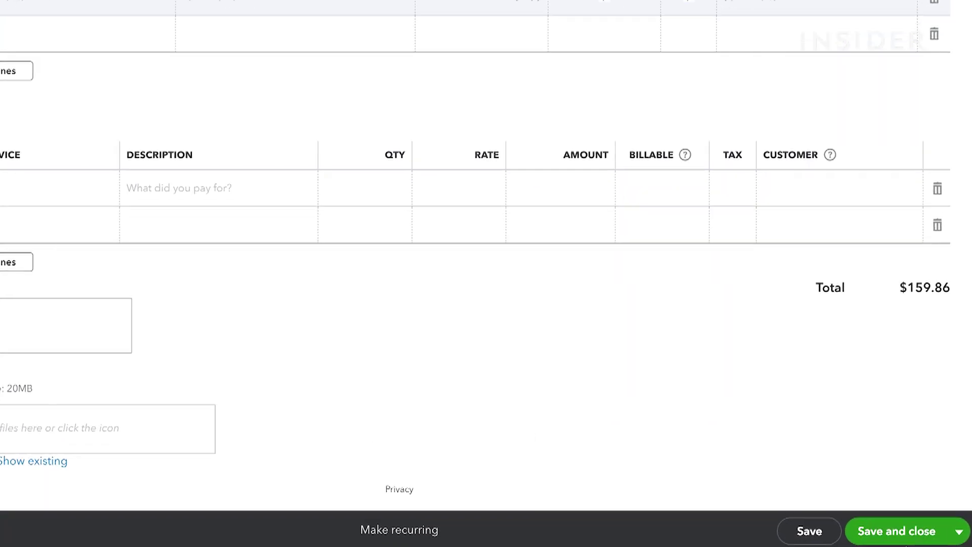
pyautogui.click(906, 531)
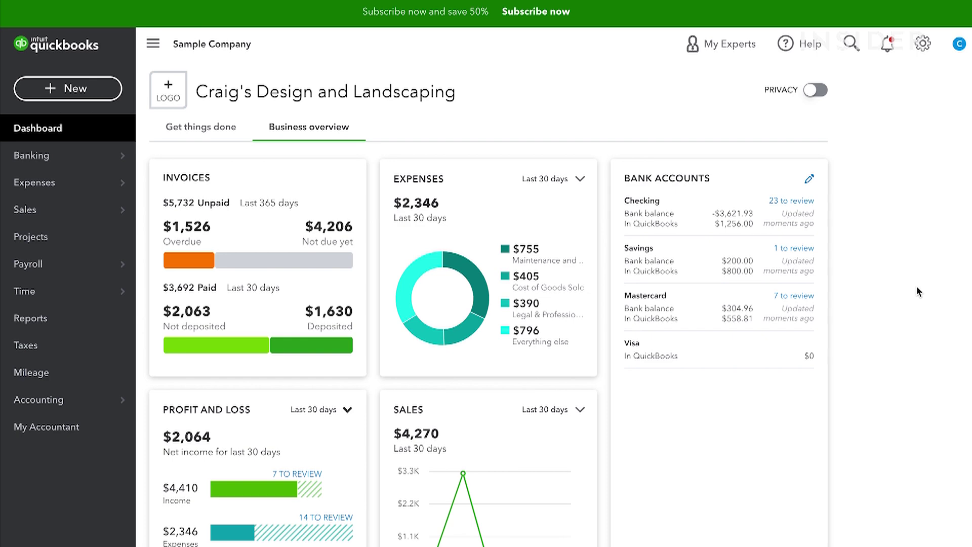
# Start bill no. 536 from Ellis Equipment Rental with terms Due on receipt
pyautogui.click(134, 87)
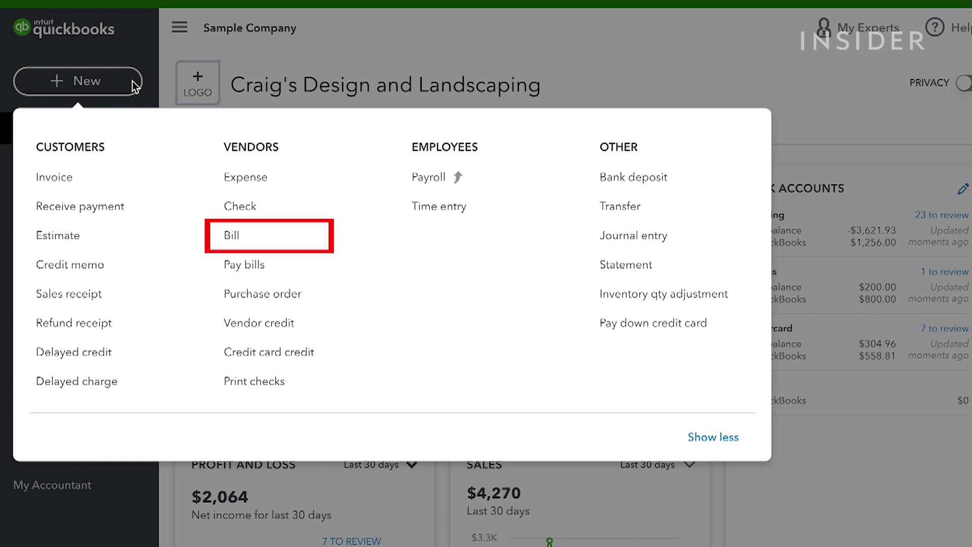
pyautogui.click(213, 230)
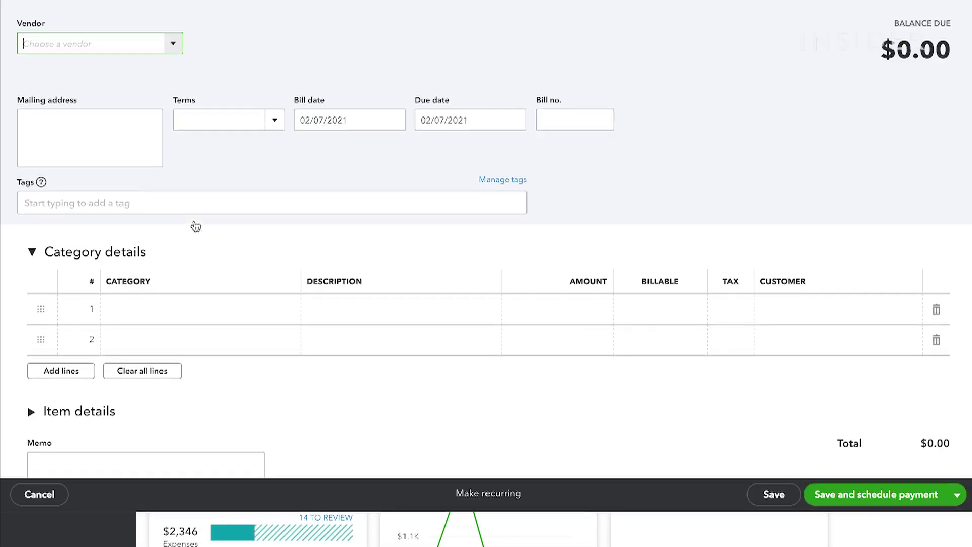
pyautogui.click(128, 226)
pyautogui.click(274, 163)
pyautogui.click(238, 211)
pyautogui.click(575, 163)
pyautogui.write('536')
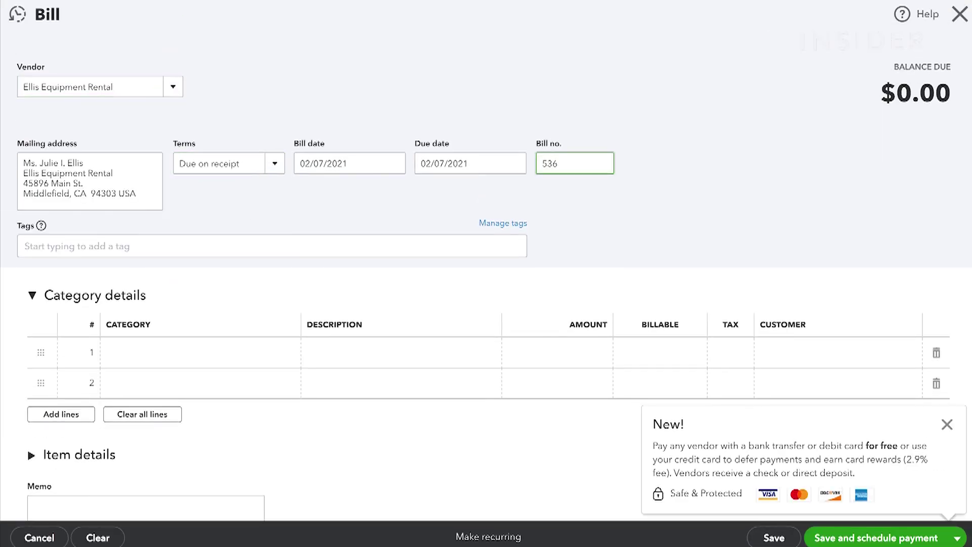
# Add a billable, taxable Equipment Rental line 'Landscaping tools' for $5,492.99 assigned to a customer
pyautogui.click(349, 353)
pyautogui.write('Landscaping tools')
pyautogui.press('Tab')
pyautogui.write('5492.99')
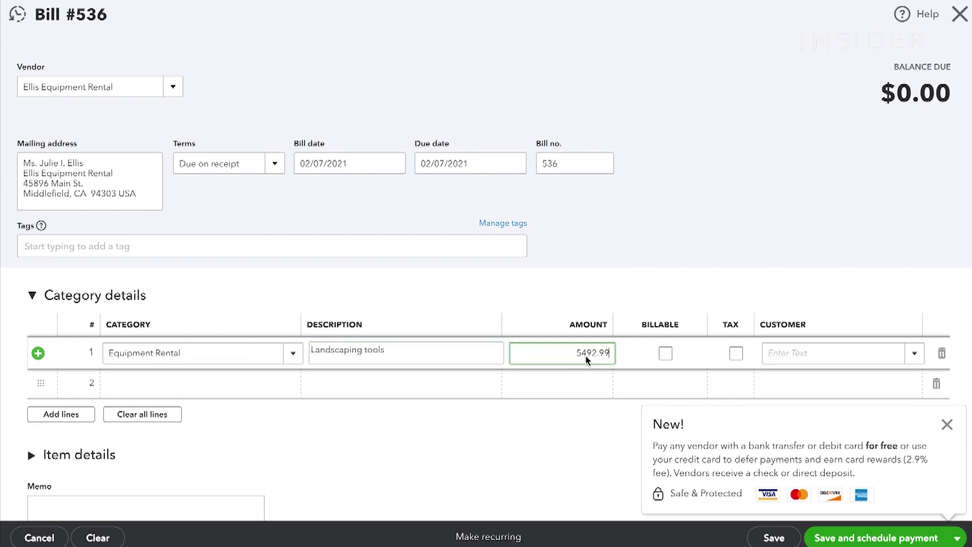
pyautogui.click(665, 353)
pyautogui.click(736, 352)
pyautogui.click(835, 353)
pyautogui.click(718, 248)
pyautogui.scroll(-3, 574, 459)
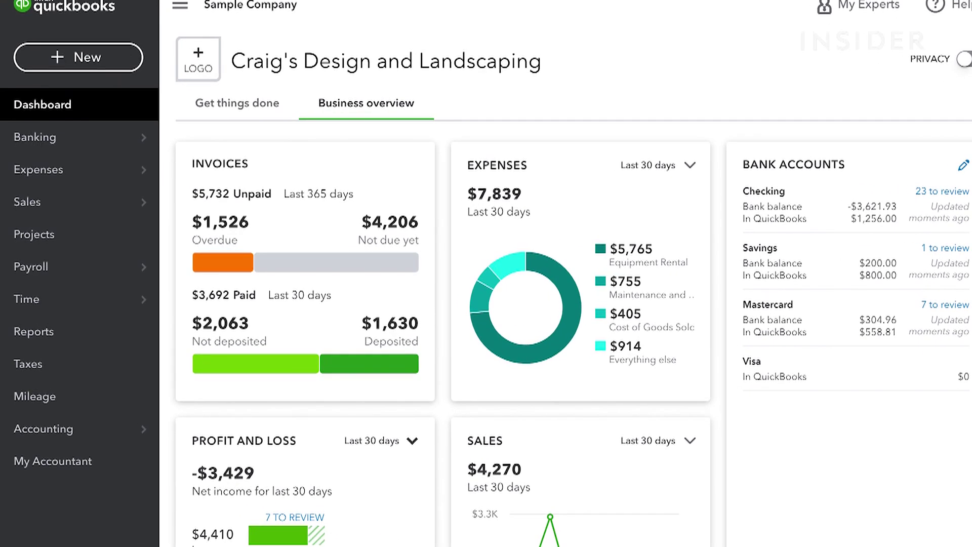
# Pay only the three overdue bills, including PG&E and Robertson & Associates, from Mastercard, totalling $606.44
pyautogui.click(73, 58)
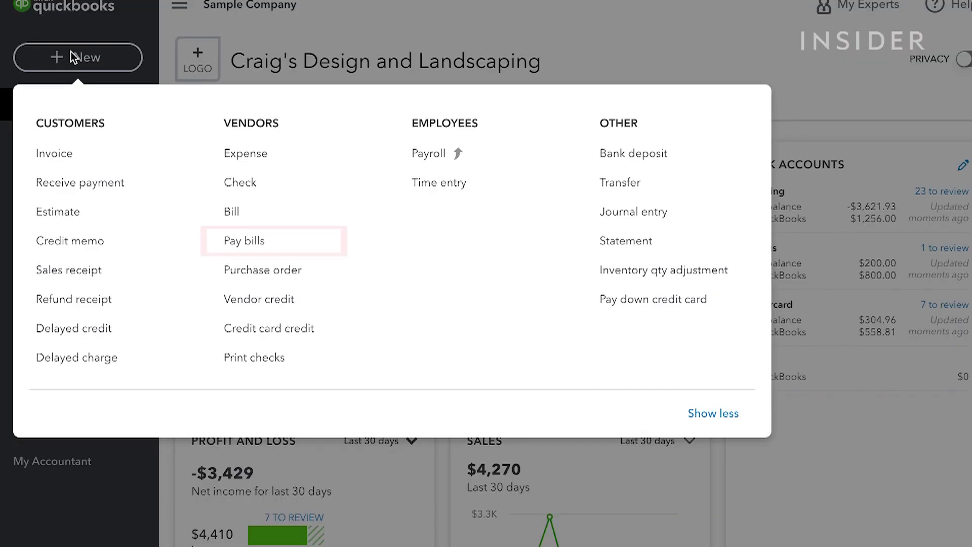
pyautogui.click(225, 241)
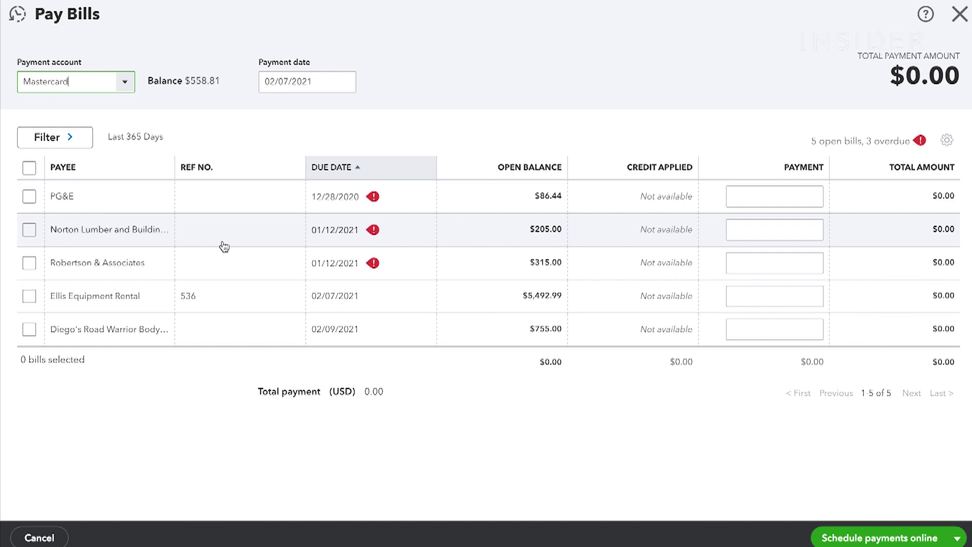
pyautogui.click(31, 166)
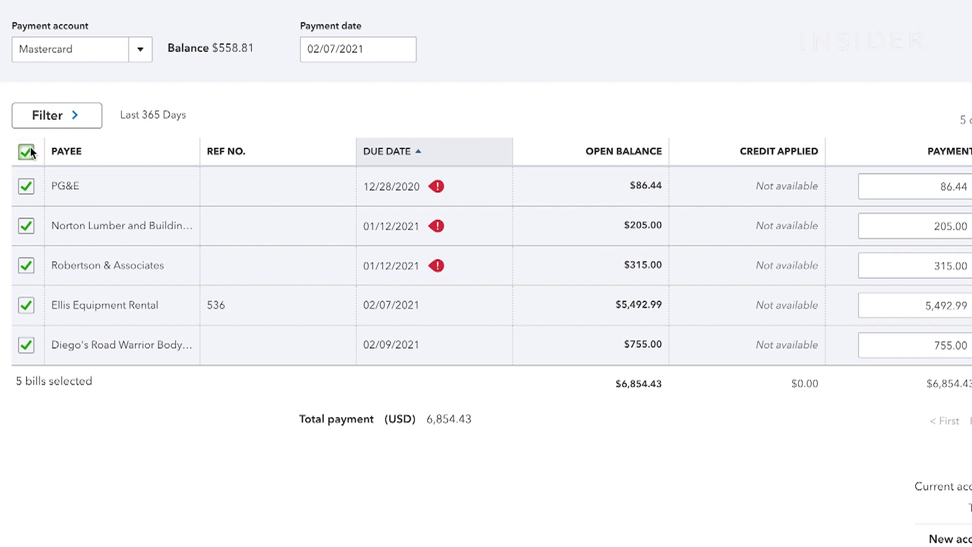
pyautogui.click(28, 149)
pyautogui.click(27, 188)
pyautogui.click(26, 226)
pyautogui.click(27, 267)
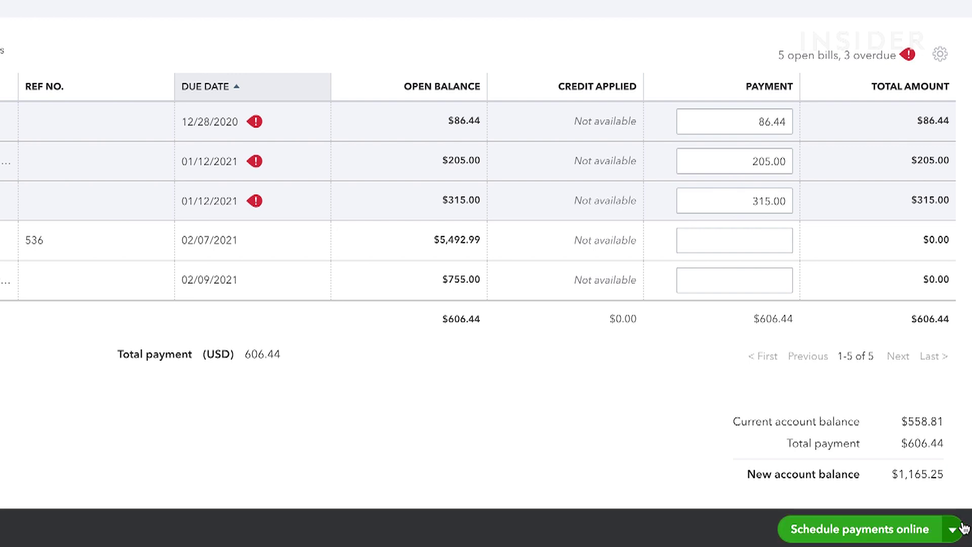
pyautogui.click(958, 528)
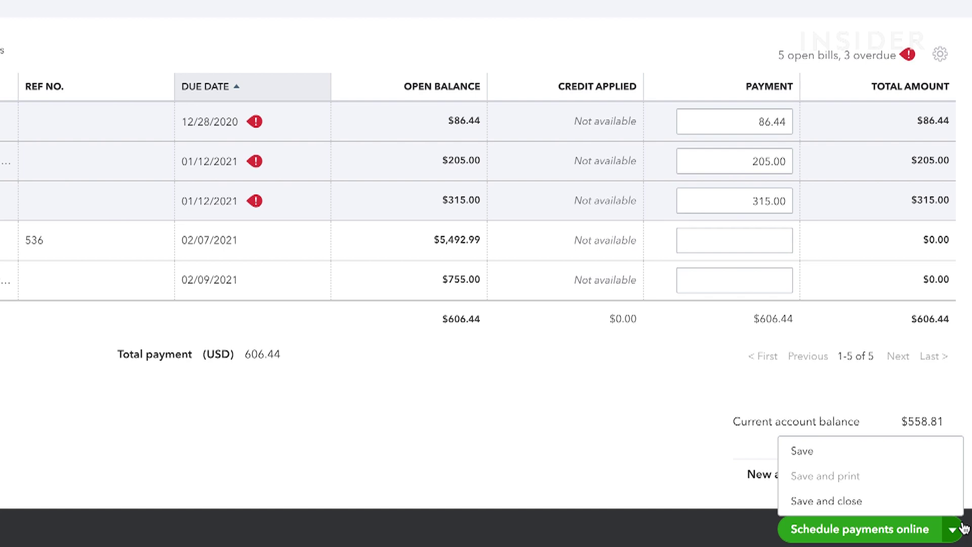
pyautogui.click(945, 452)
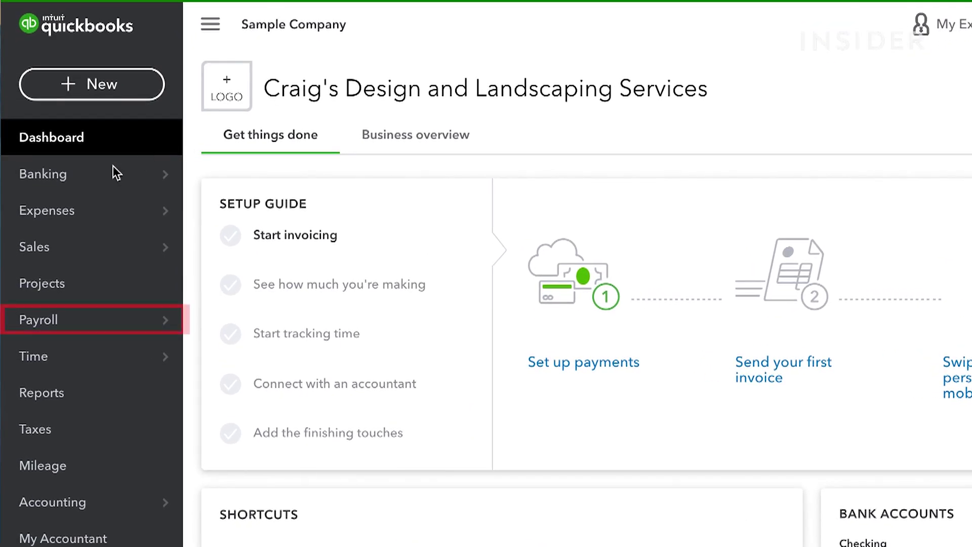
# Browse the payroll Employees, Contractors and Workers' Comp pages
pyautogui.click(49, 324)
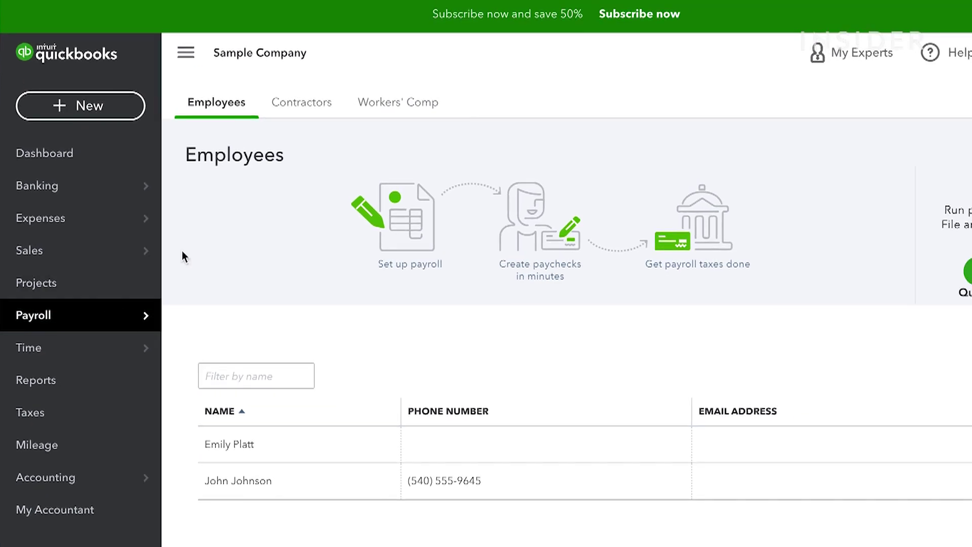
pyautogui.click(314, 113)
pyautogui.click(383, 111)
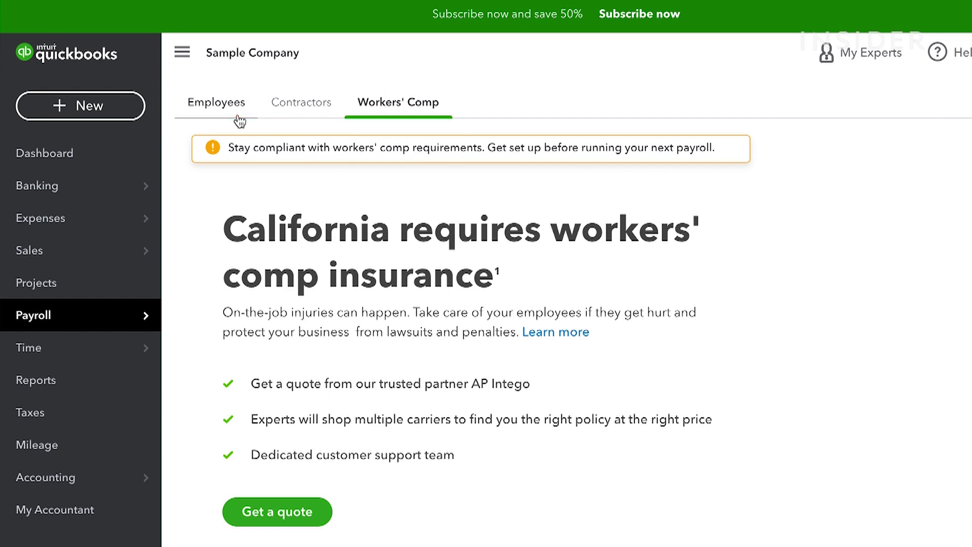
pyautogui.click(218, 116)
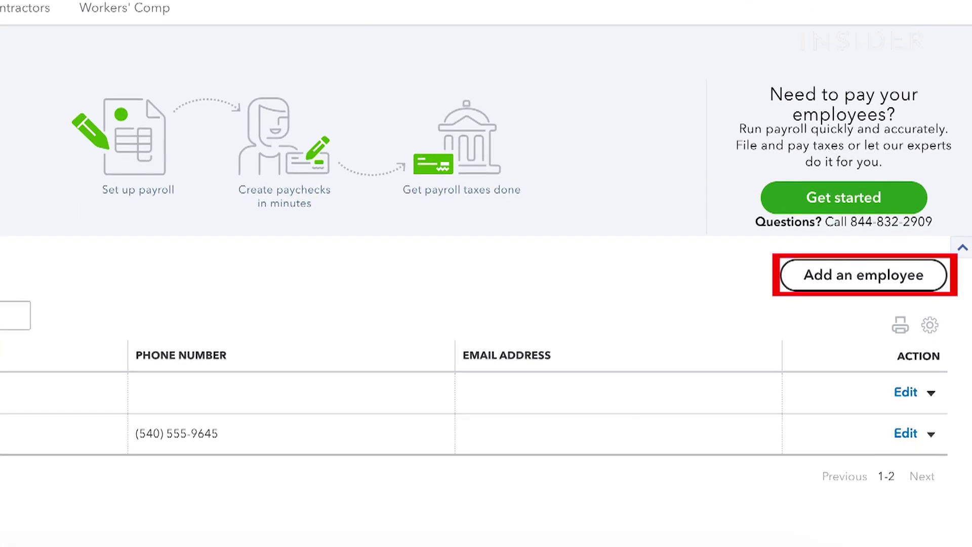
# Add and save a new employee with first name, last name and e-mail, then revisit Contractors and Workers' Comp
pyautogui.click(911, 315)
pyautogui.press('Tab')
pyautogui.click(658, 160)
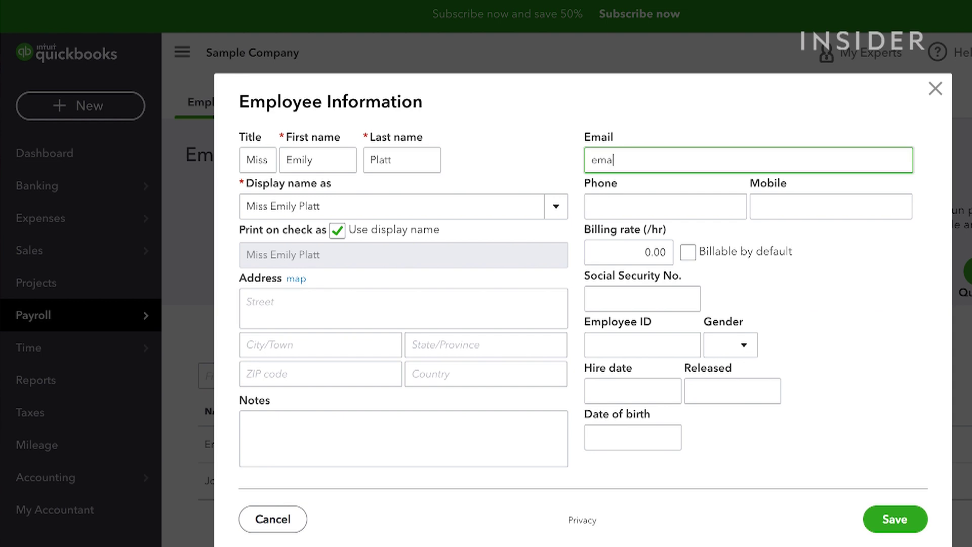
pyautogui.click(894, 519)
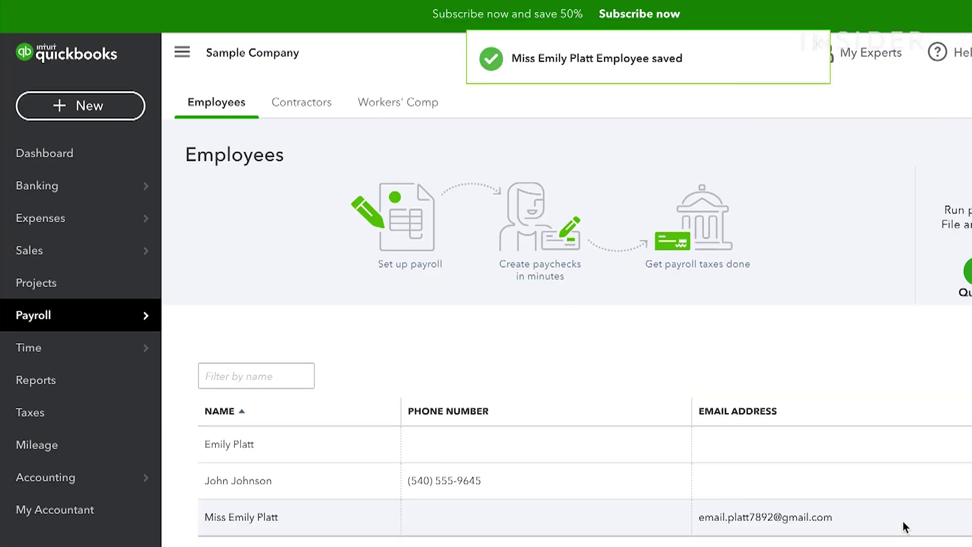
pyautogui.click(302, 102)
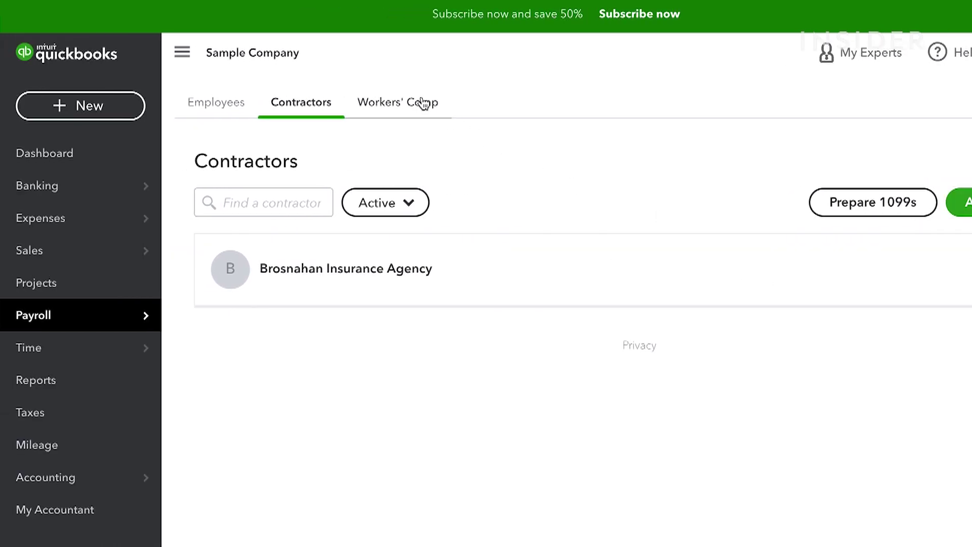
pyautogui.click(423, 104)
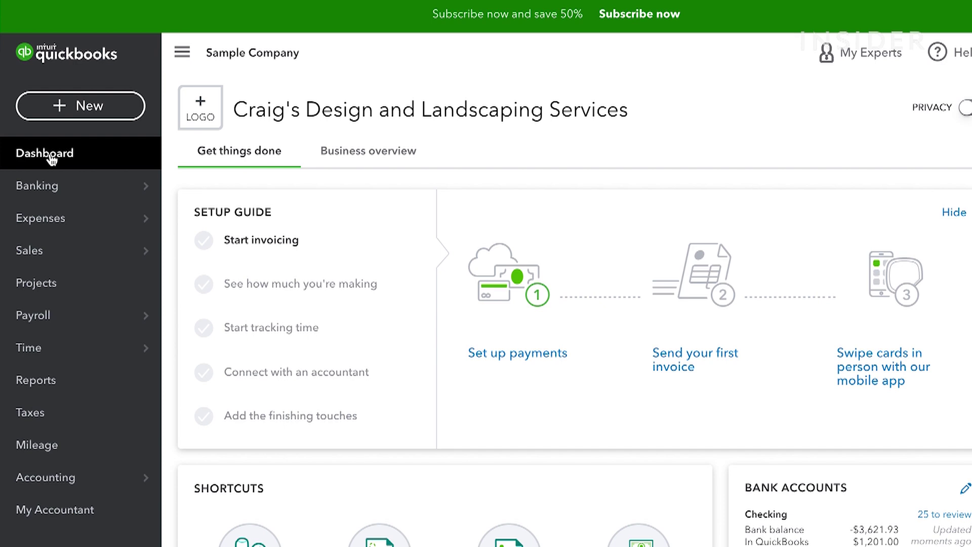
# Run the Profit and Loss report from the reports list
pyautogui.click(35, 380)
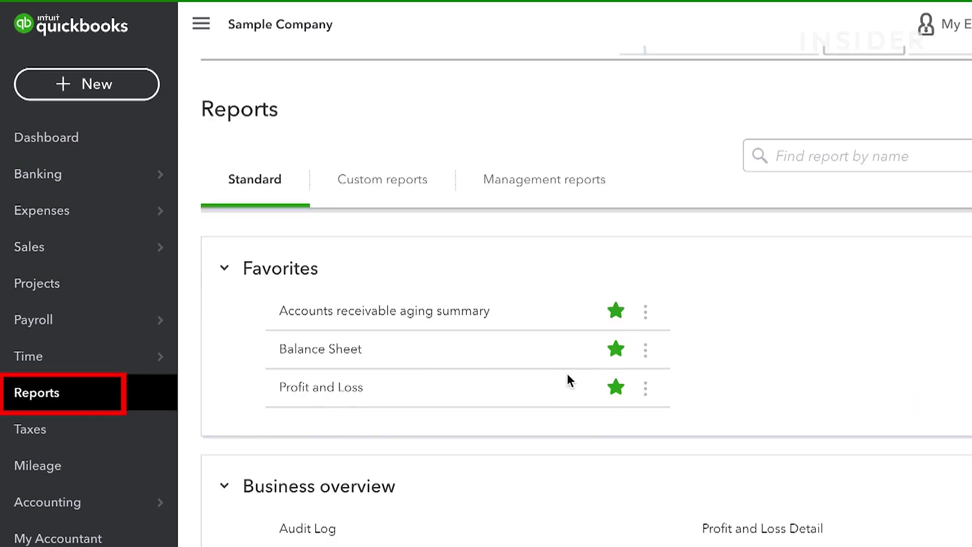
pyautogui.scroll(-6, 564, 393)
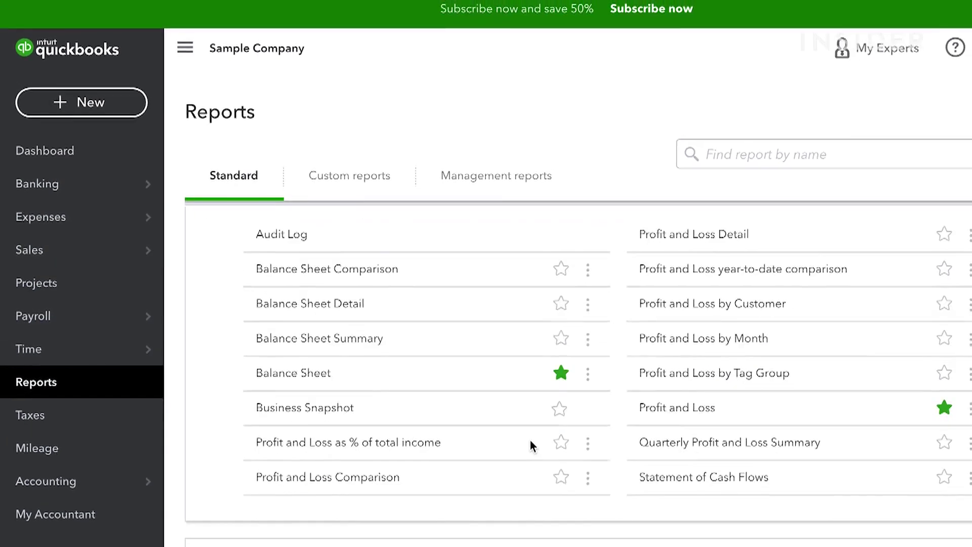
pyautogui.scroll(-5, 521, 436)
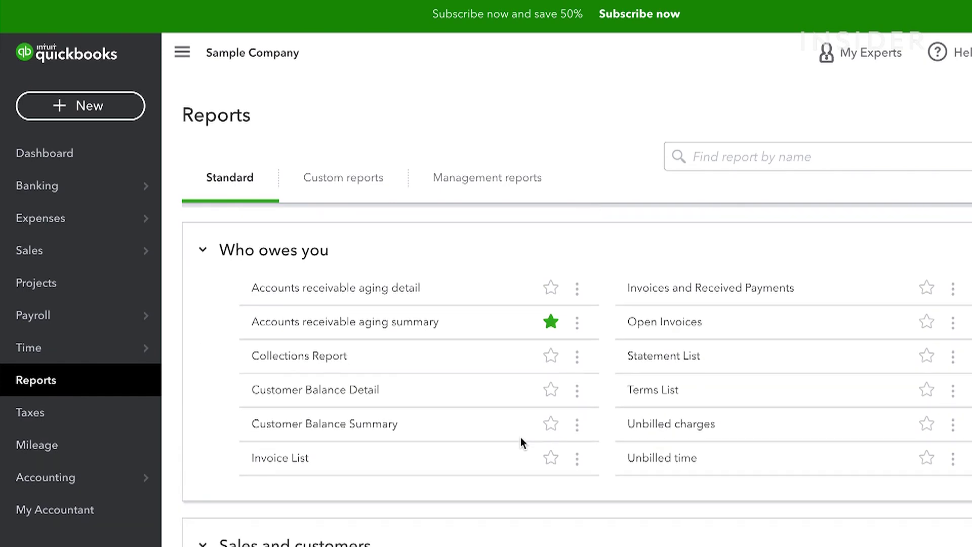
pyautogui.scroll(-3, 521, 442)
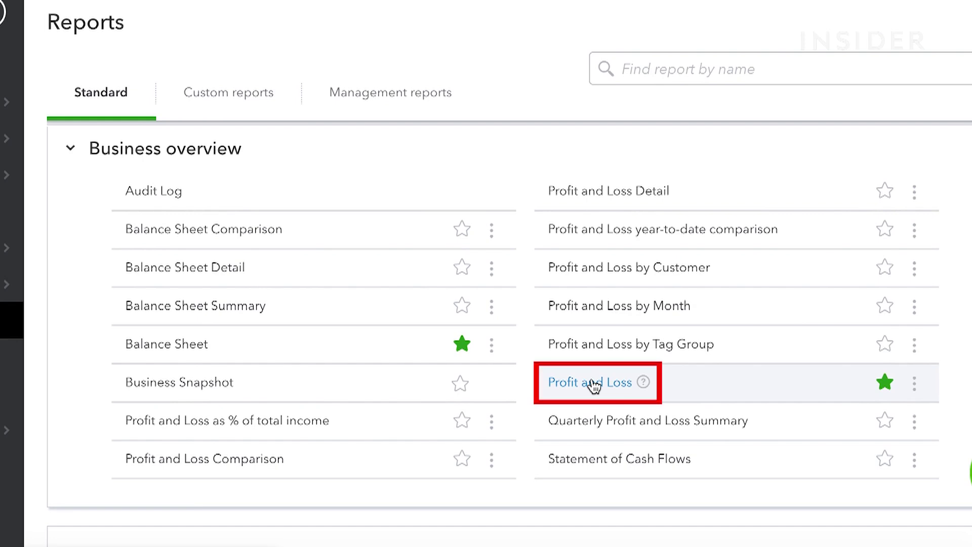
pyautogui.click(593, 385)
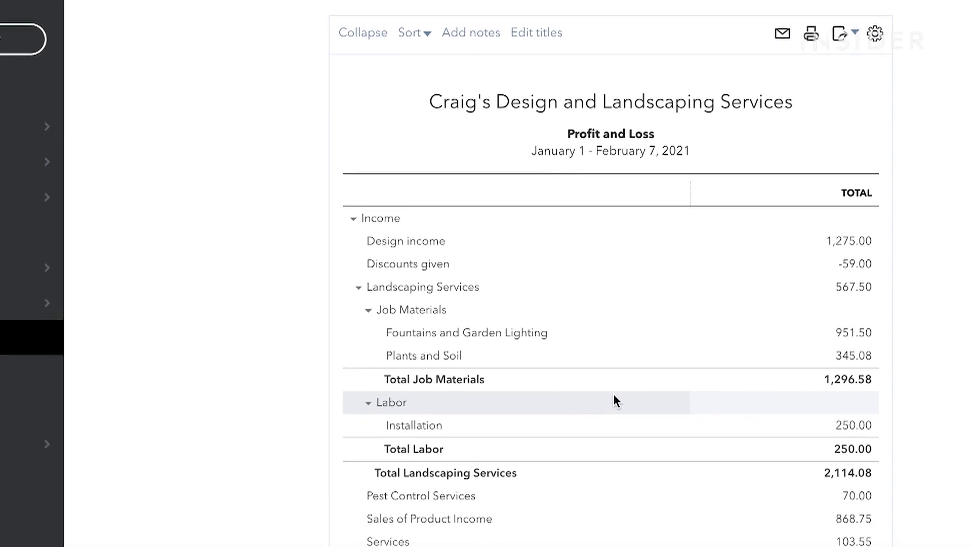
# Set the report to this quarter to date, compare with the previous year, and save the customization
pyautogui.click(333, 181)
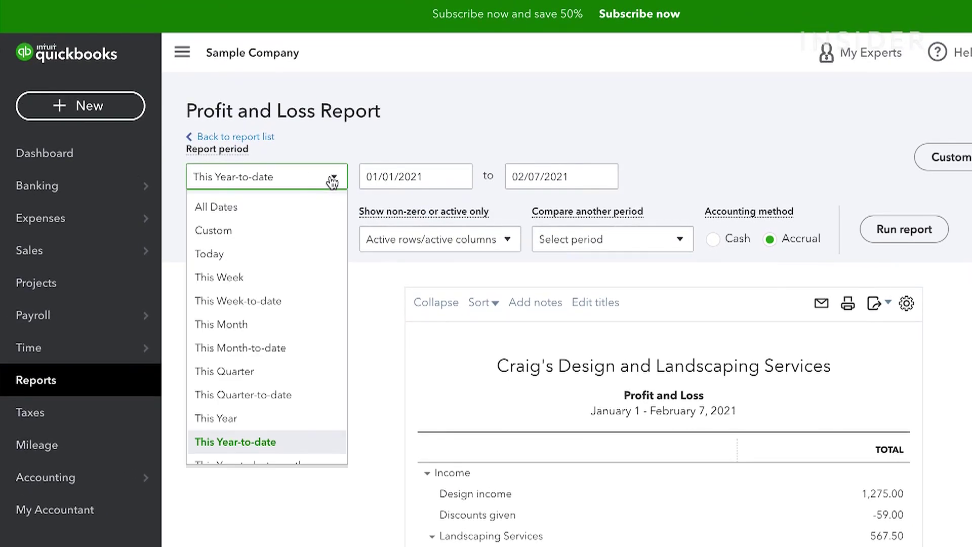
pyautogui.click(284, 395)
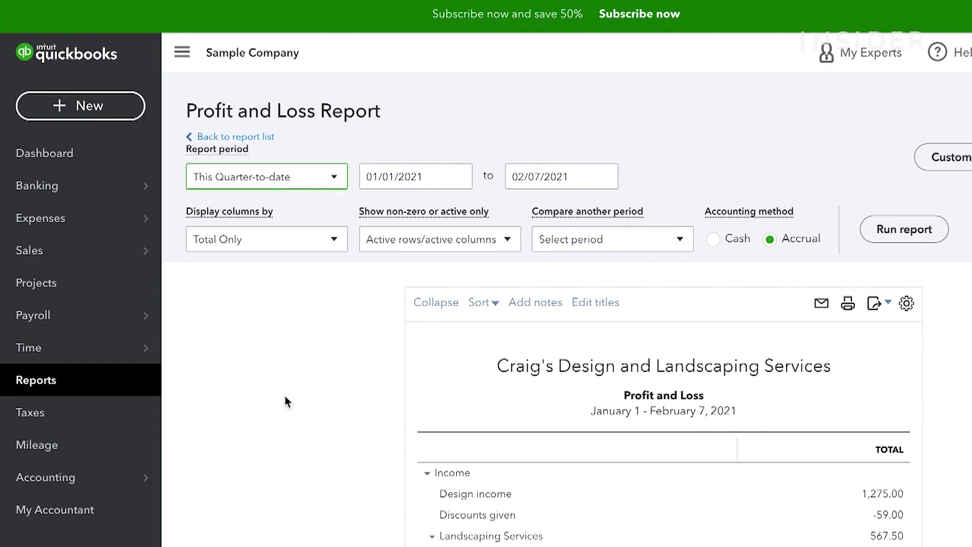
pyautogui.click(532, 241)
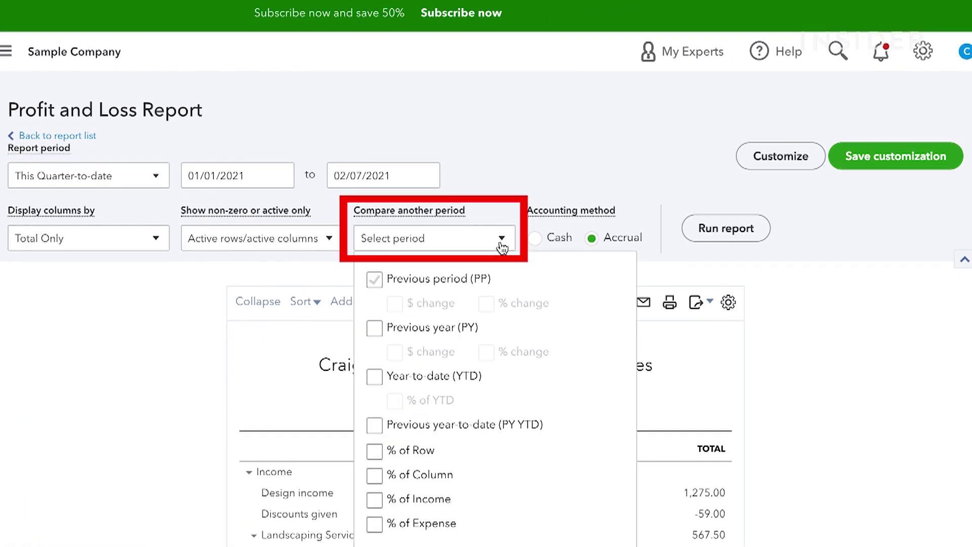
pyautogui.click(374, 328)
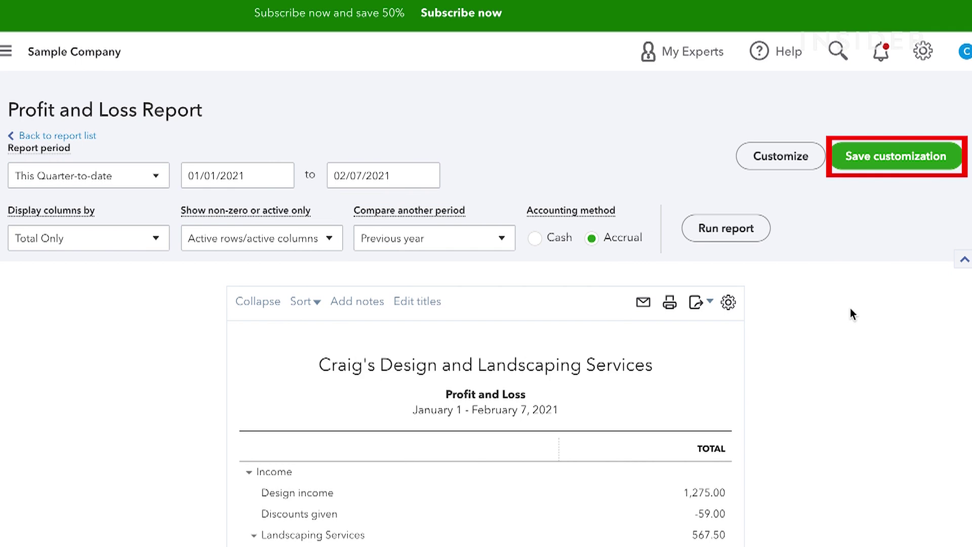
pyautogui.click(904, 165)
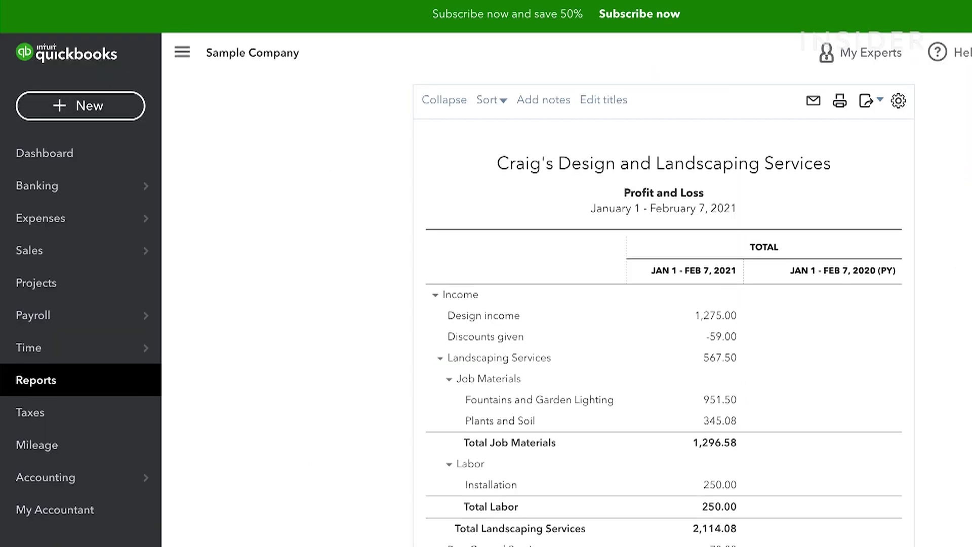
pyautogui.click(89, 387)
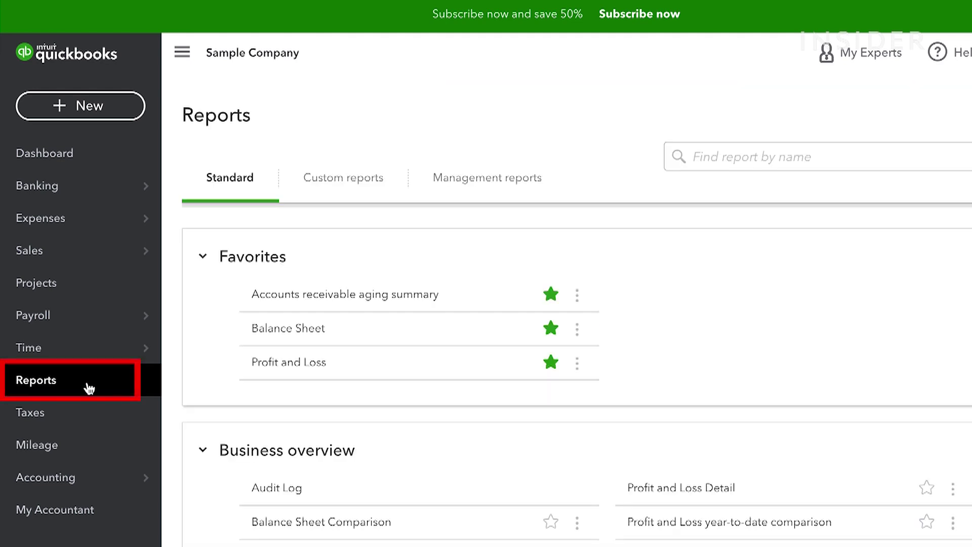
# View the Balance Sheet as of February 7, 2021, then return to the reports list
pyautogui.scroll(-4, 462, 397)
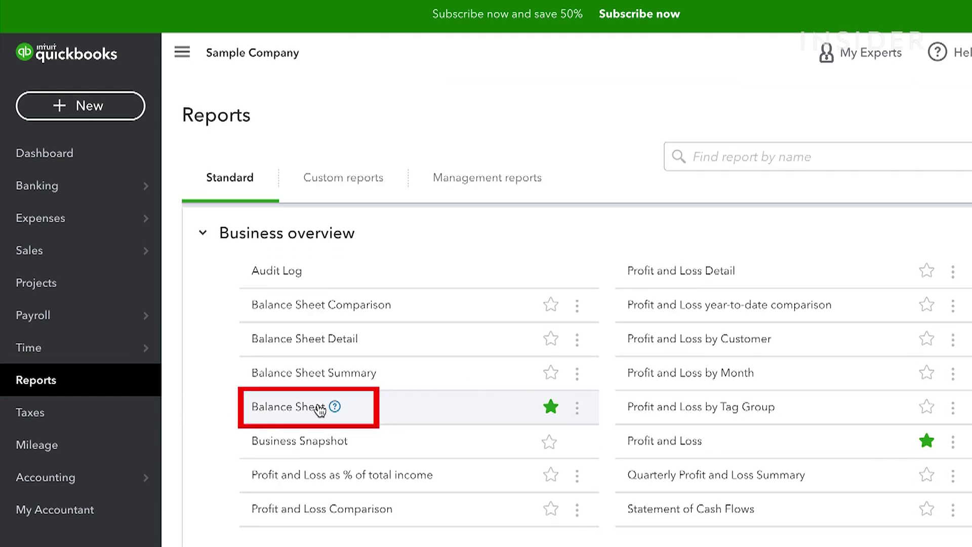
pyautogui.click(304, 408)
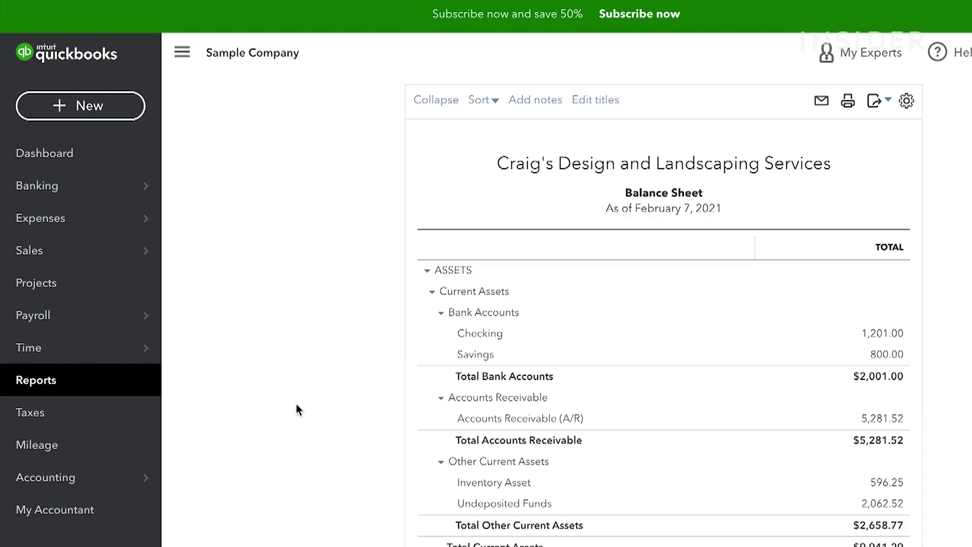
pyautogui.click(113, 382)
pyautogui.scroll(-10, 399, 386)
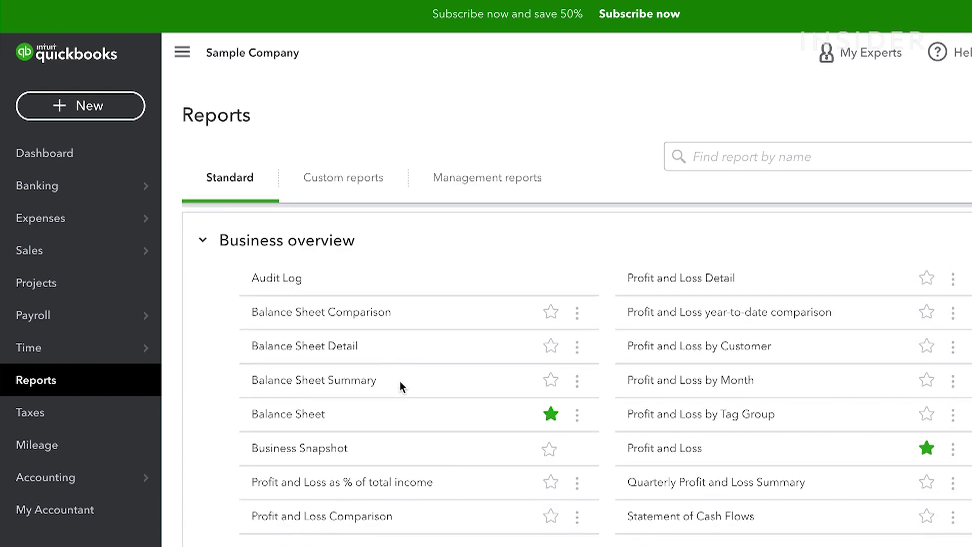
pyautogui.scroll(-4, 400, 387)
pyautogui.scroll(-5, 399, 387)
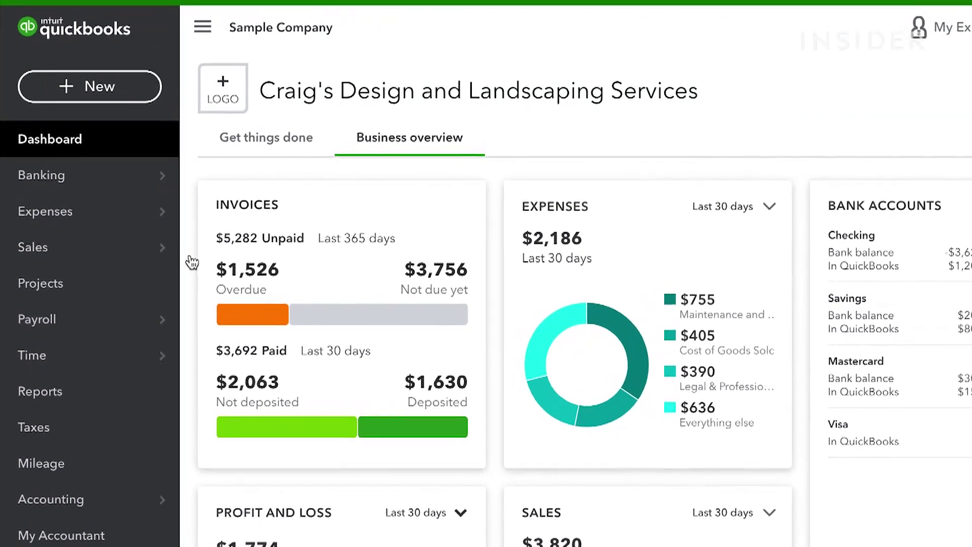
pyautogui.moveTo(125, 259)
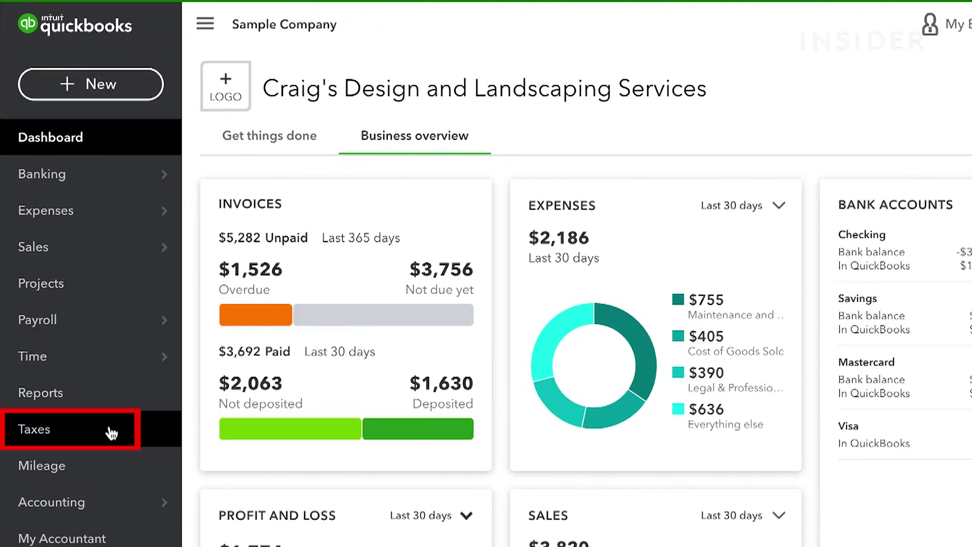
# Set up sales tax by matching the California rate to its agency and saving the rates
pyautogui.click(110, 434)
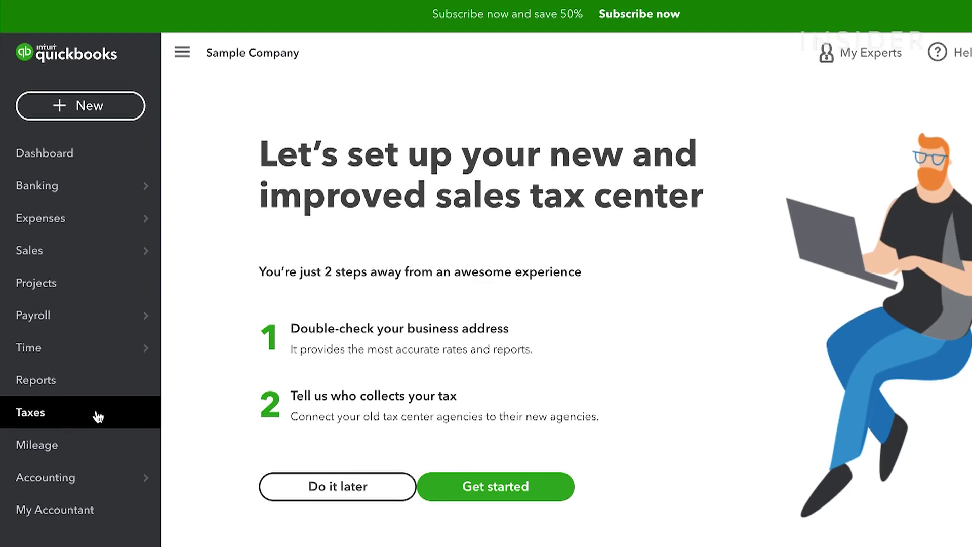
pyautogui.click(496, 486)
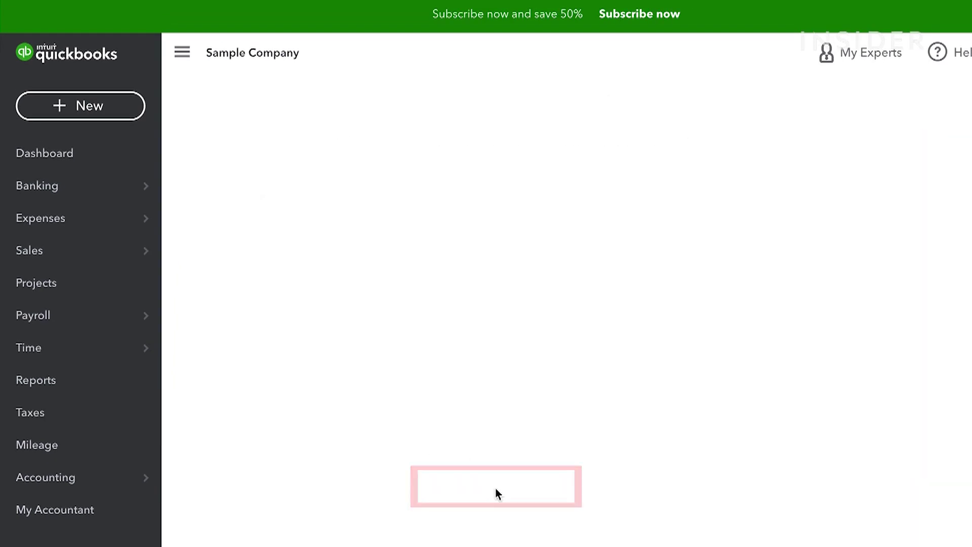
pyautogui.click(278, 439)
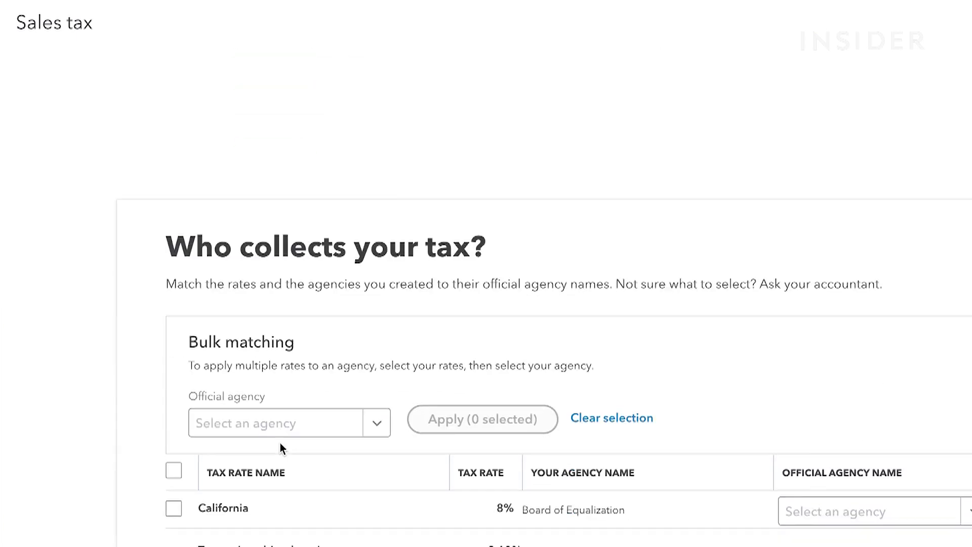
pyautogui.click(154, 333)
pyautogui.click(239, 535)
pyautogui.click(336, 486)
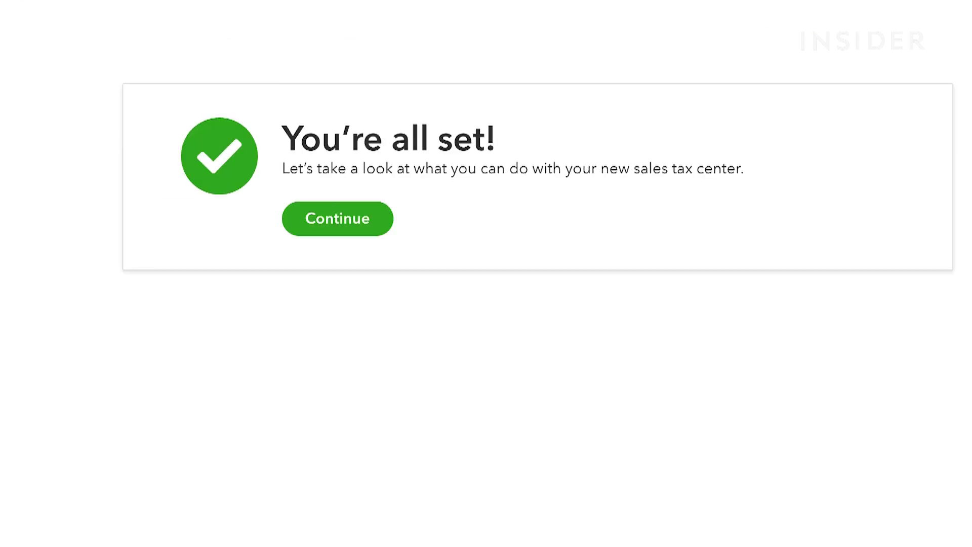
pyautogui.click(337, 218)
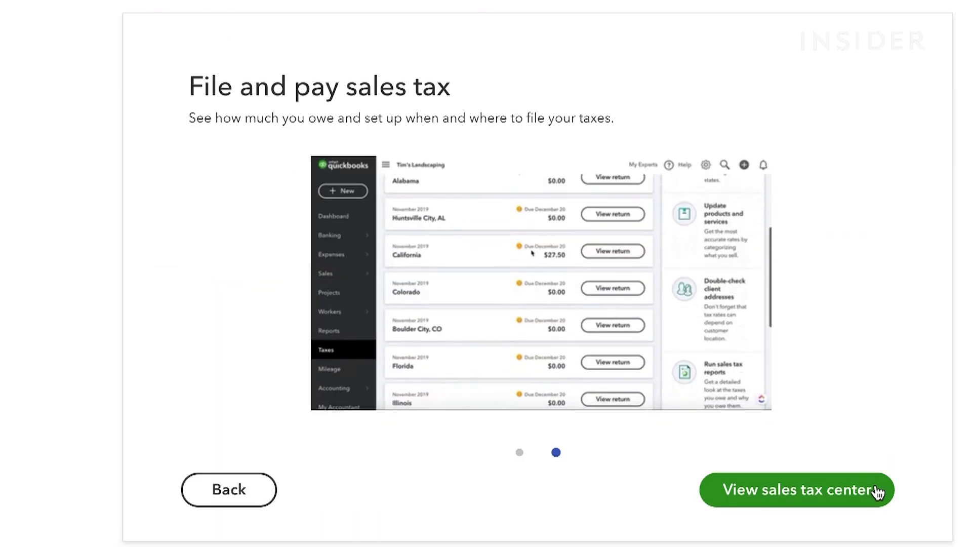
# In the sales tax center, set the California filing frequency to Quarterly and save
pyautogui.click(879, 490)
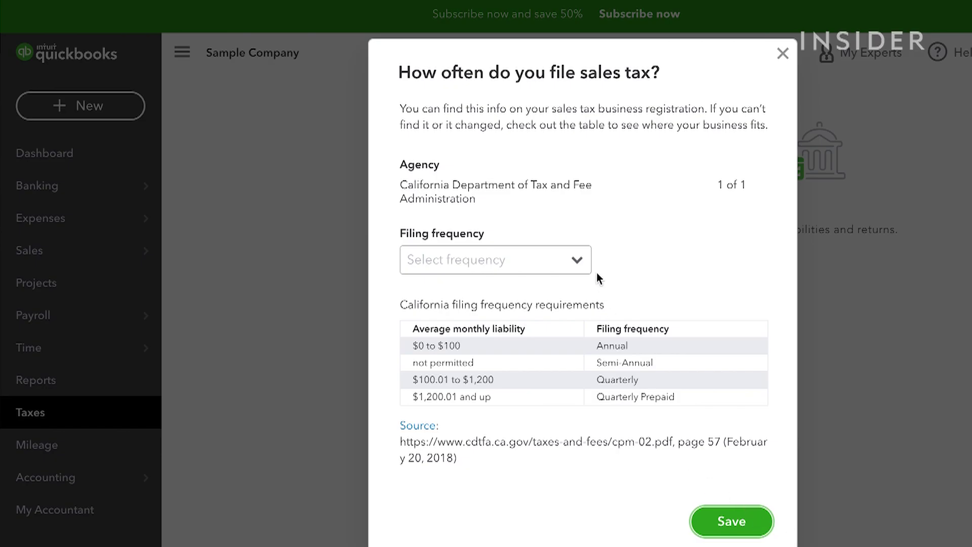
pyautogui.click(577, 259)
pyautogui.click(547, 320)
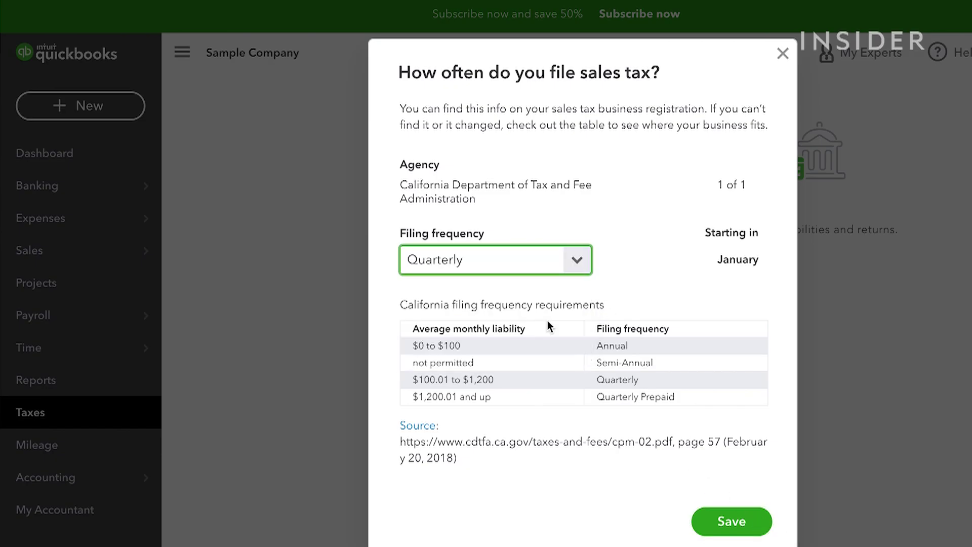
pyautogui.click(737, 522)
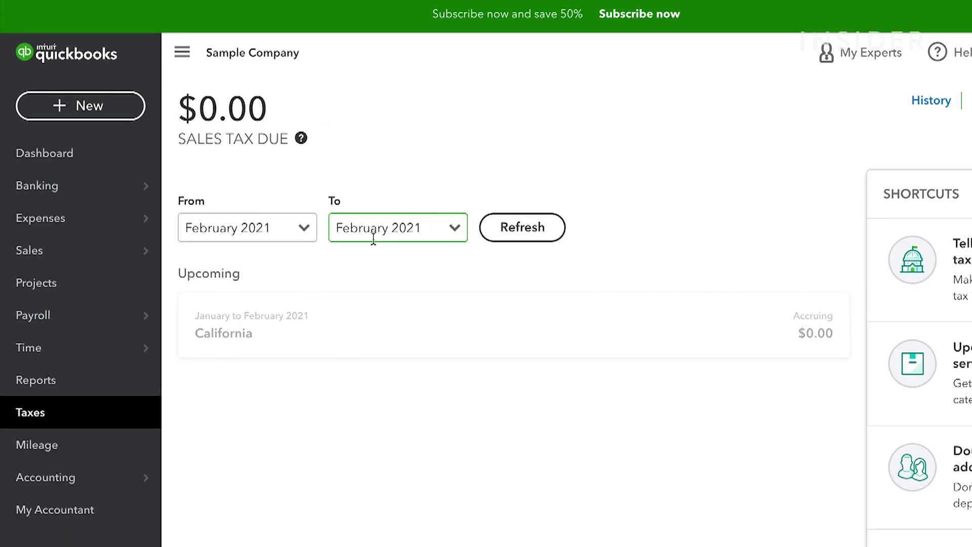
# Show sales tax returns starting from March 2020
pyautogui.click(305, 231)
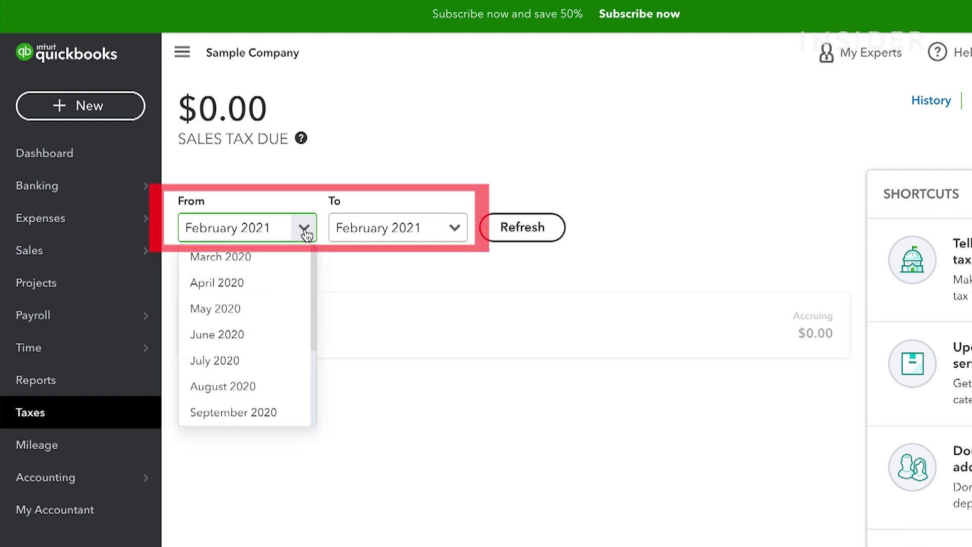
pyautogui.click(221, 256)
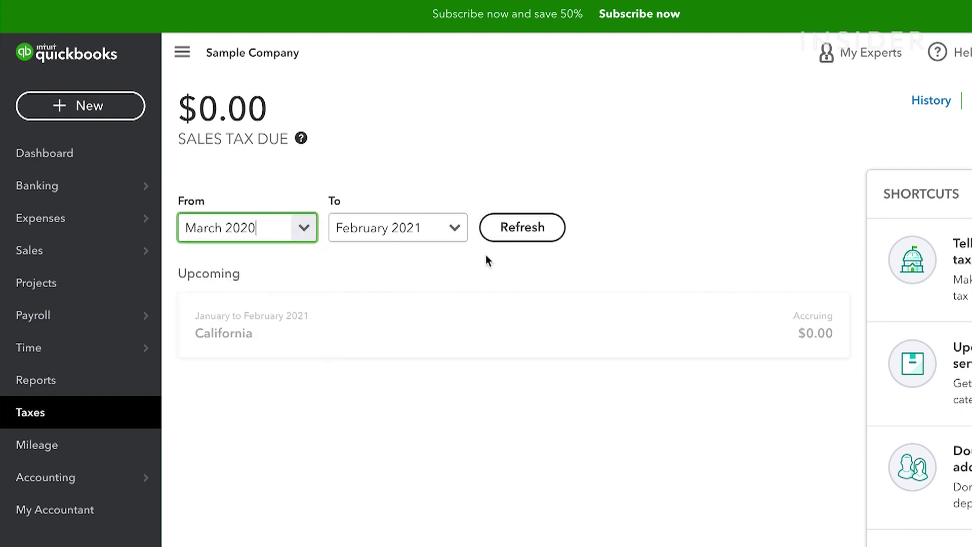
pyautogui.click(516, 231)
# Record payment for the July–September 2020 California return and return to the sales tax center
pyautogui.scroll(-3, 627, 232)
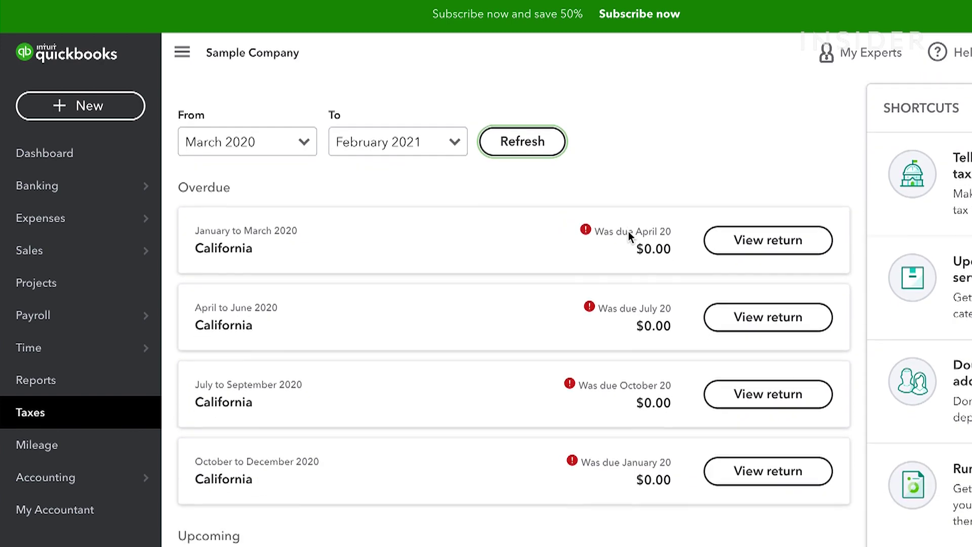
pyautogui.click(715, 350)
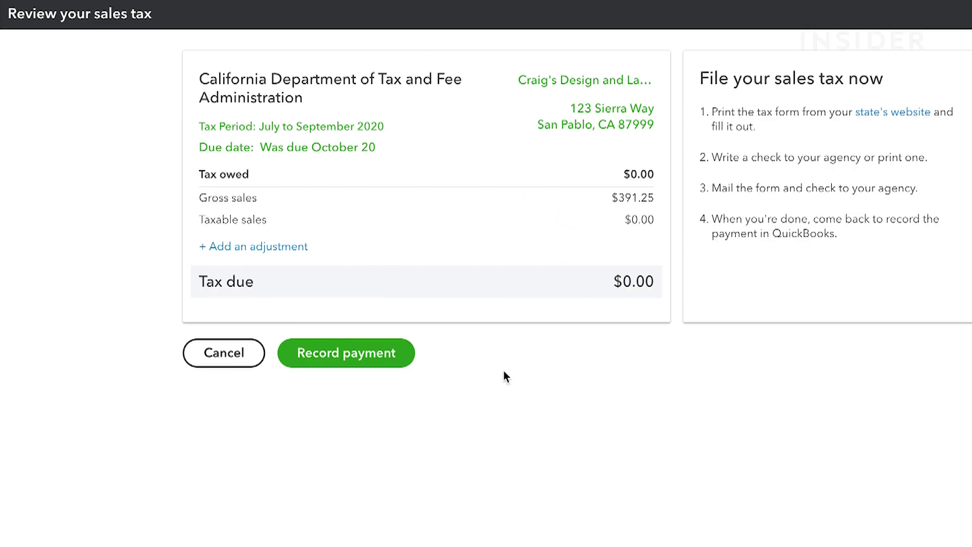
pyautogui.click(379, 353)
pyautogui.click(595, 436)
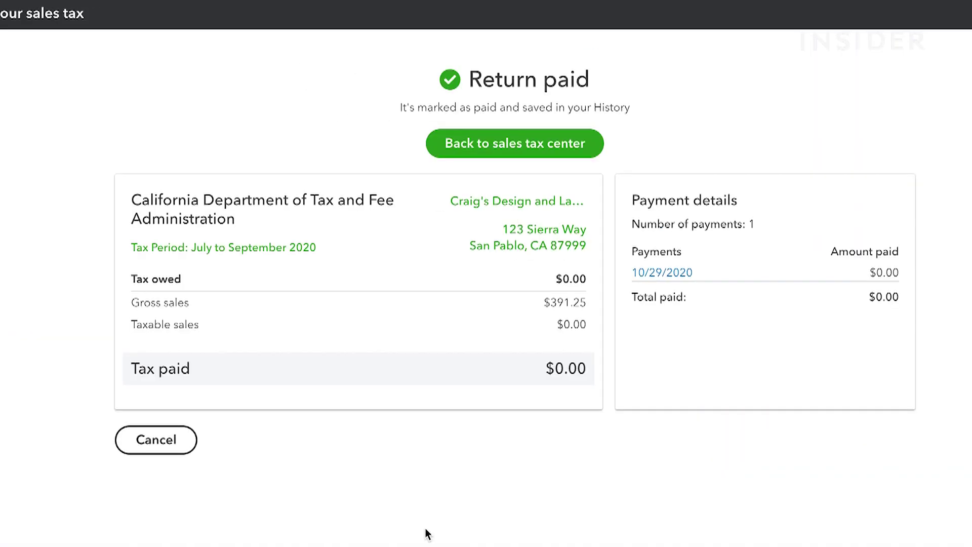
pyautogui.click(446, 142)
pyautogui.scroll(-3, 447, 144)
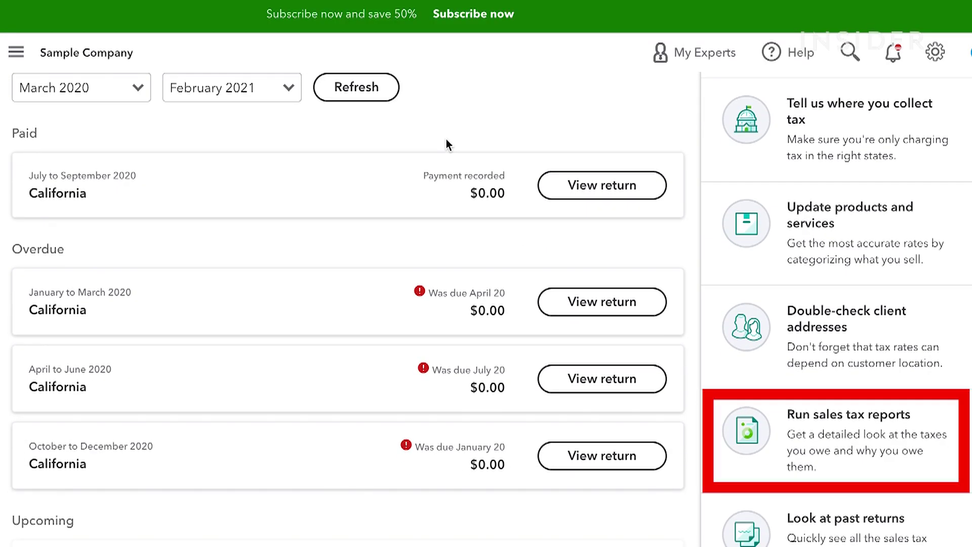
pyautogui.scroll(2, 445, 139)
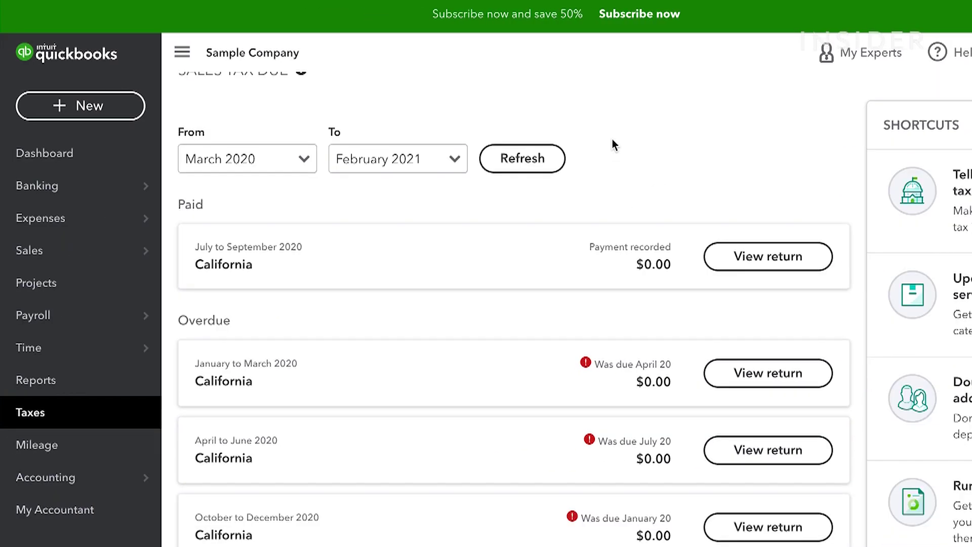
pyautogui.scroll(1, 612, 139)
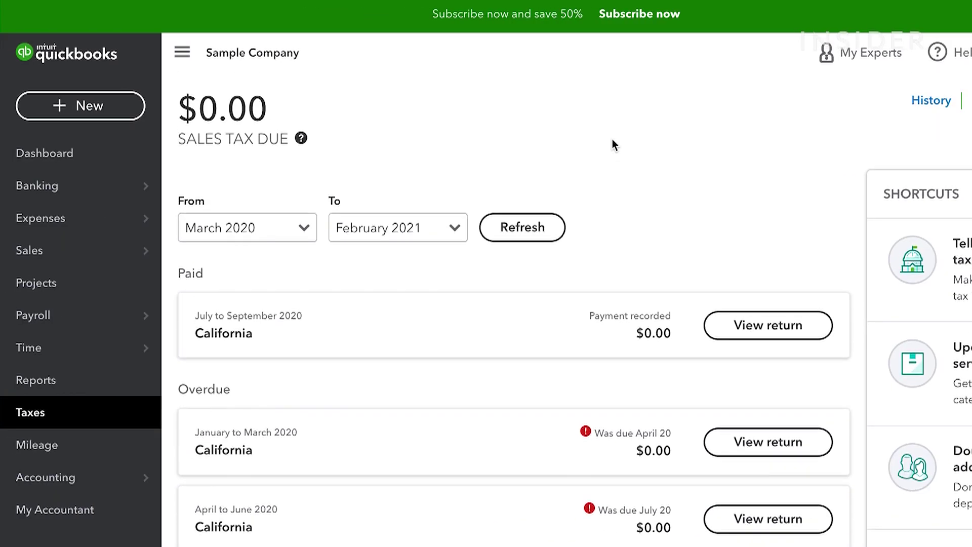